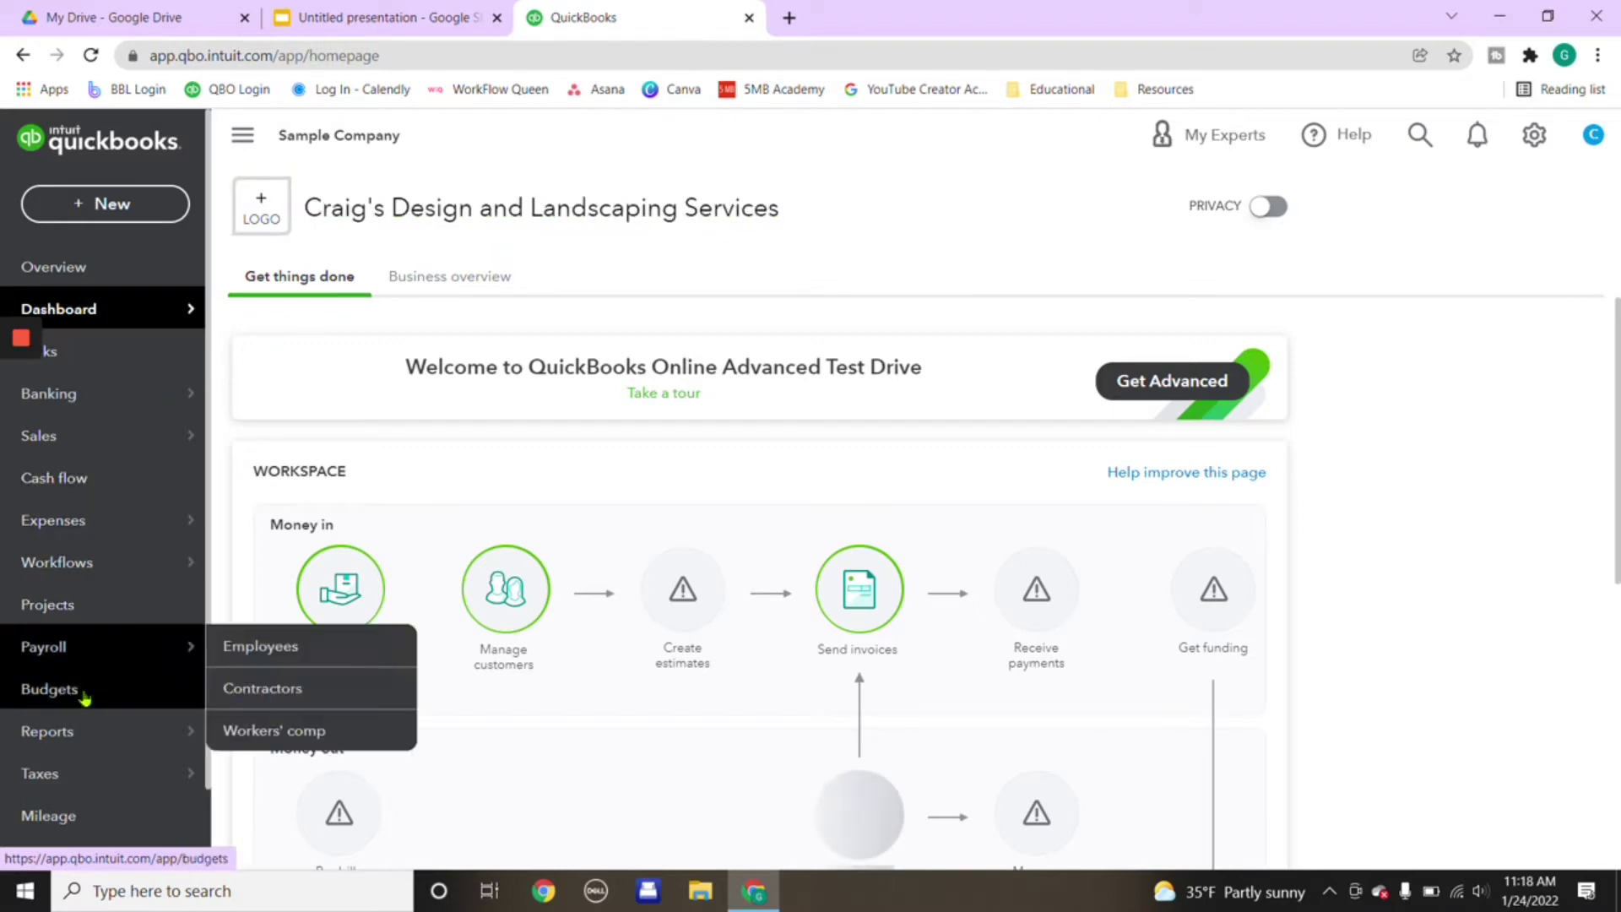
- Go to the Reports page through the Reports item in the left sidebar
mouse_move(85, 730)
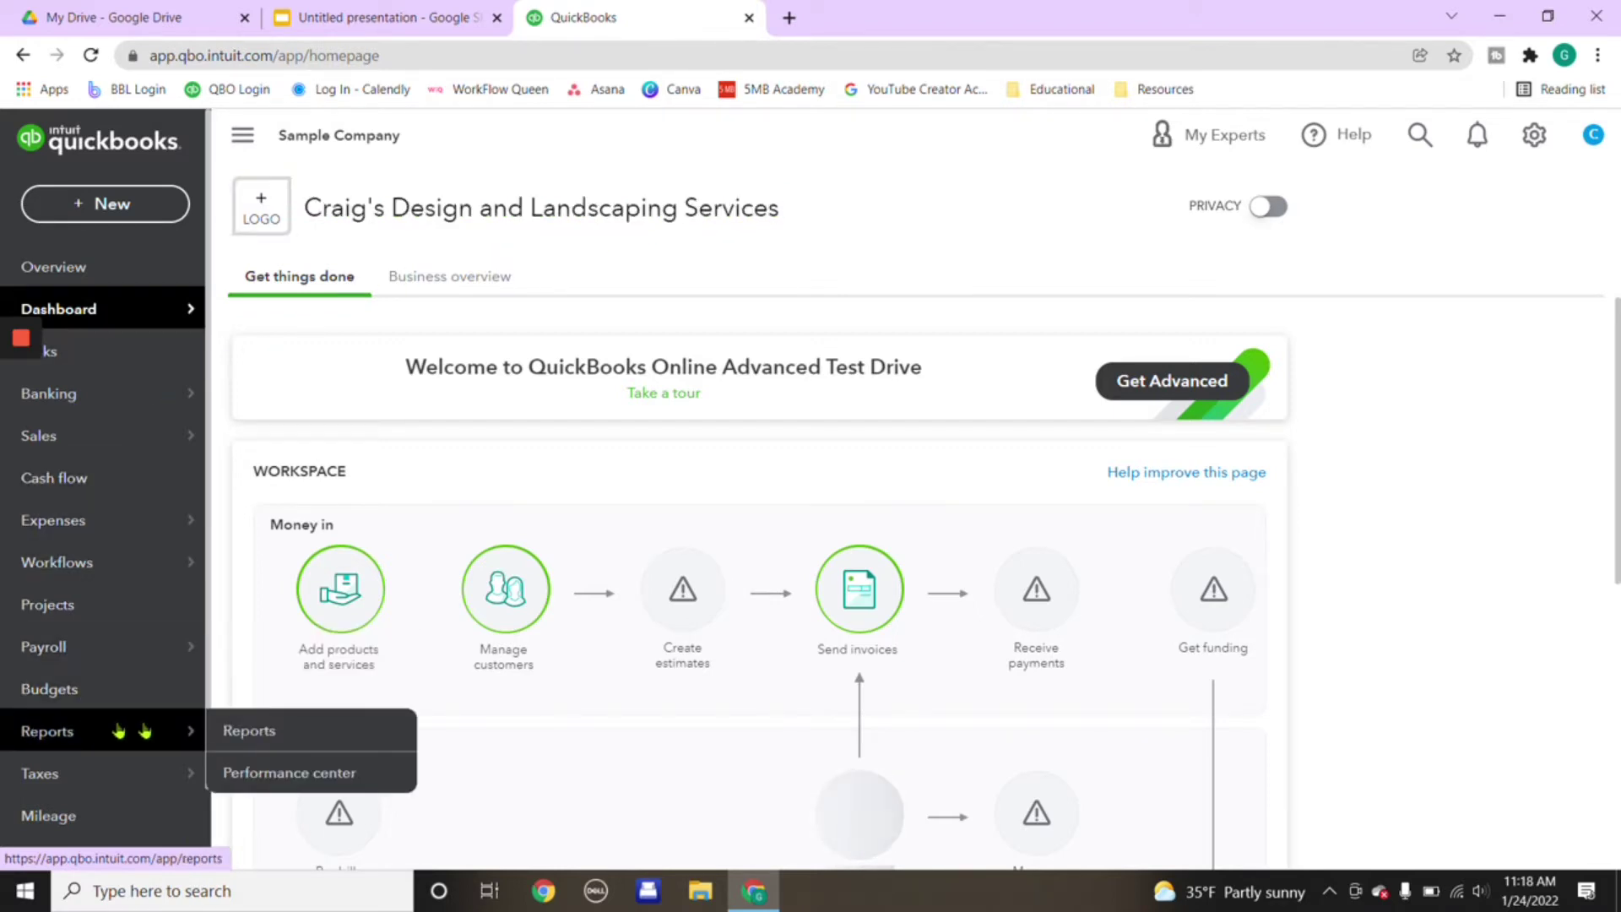
left_click(248, 733)
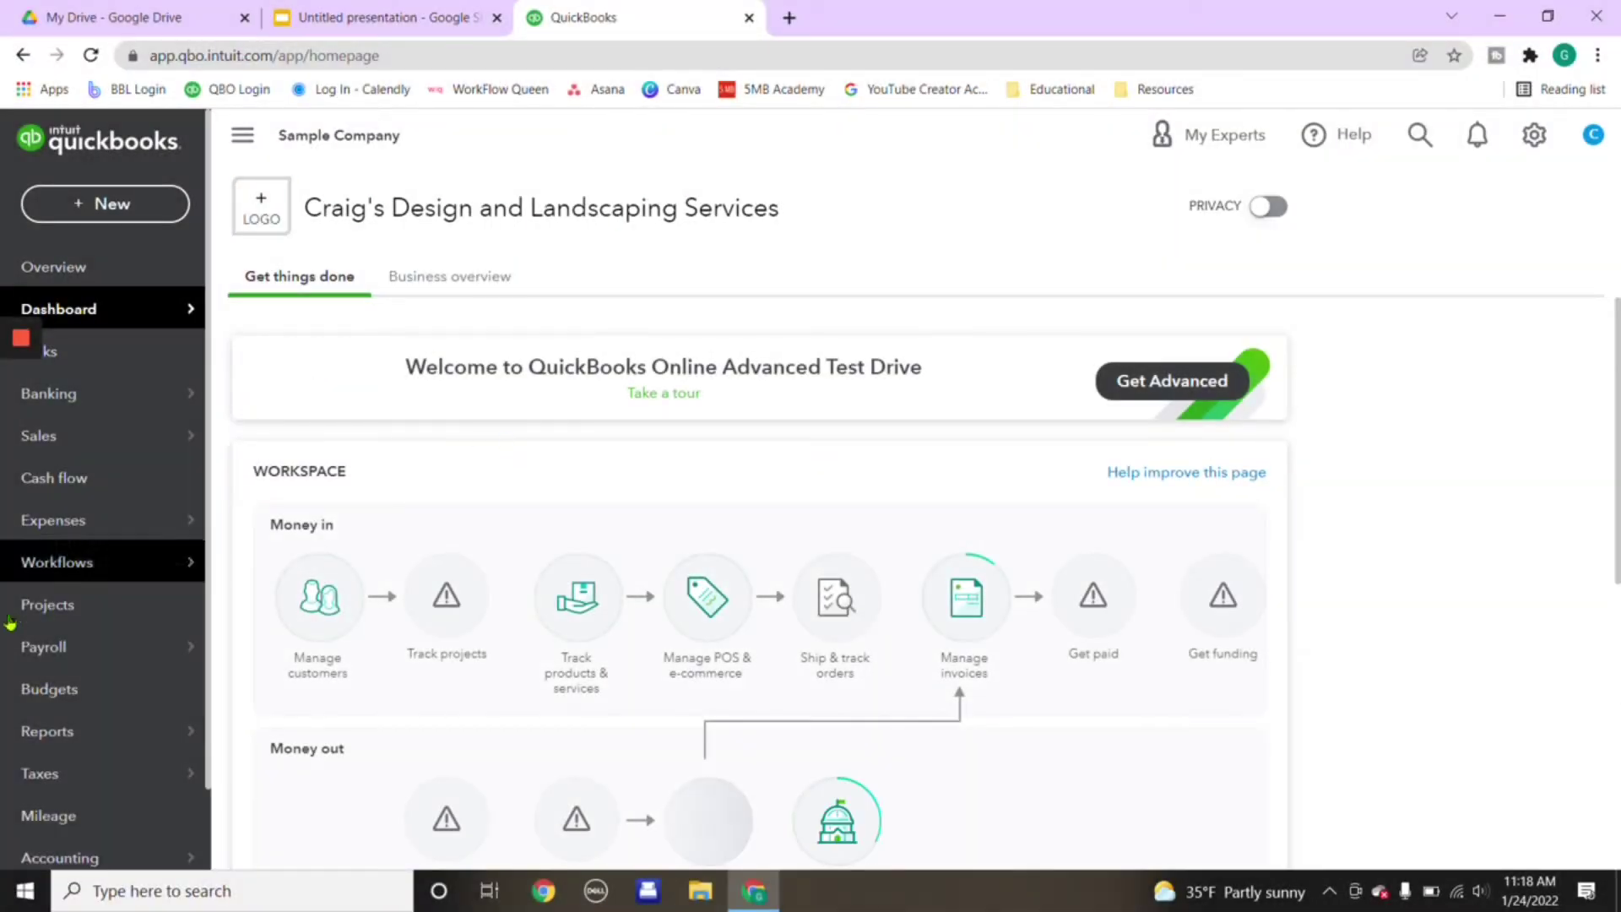
- Star Vendor Contact List as a favourite in the Standard reports list
mouse_move(133, 728)
left_click(254, 731)
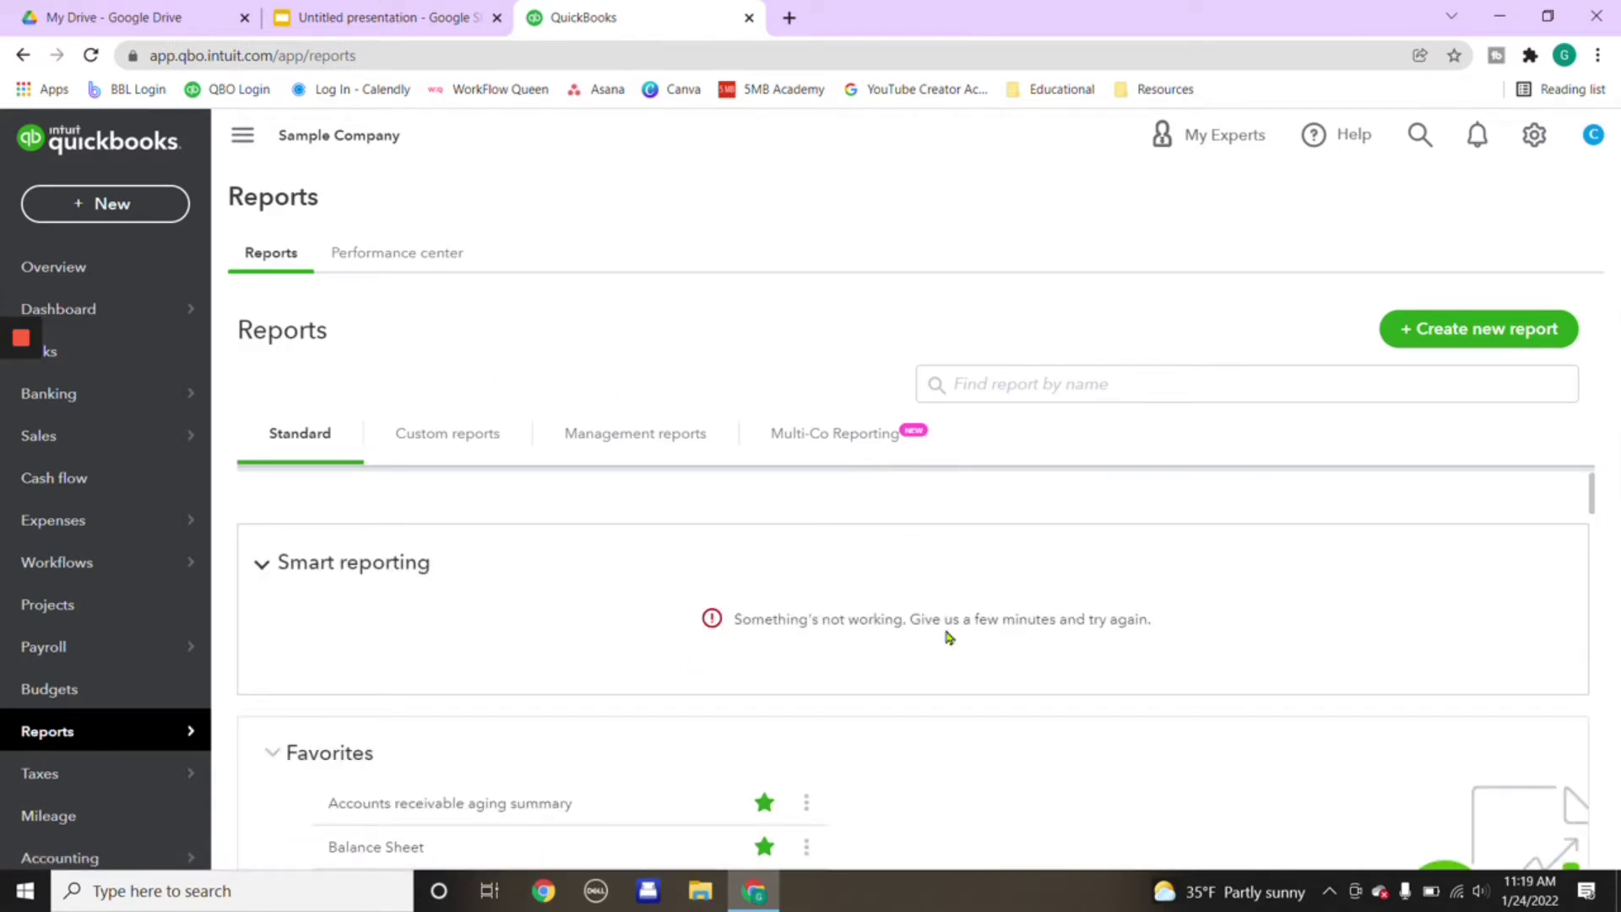
scroll(948, 637, "down", 15)
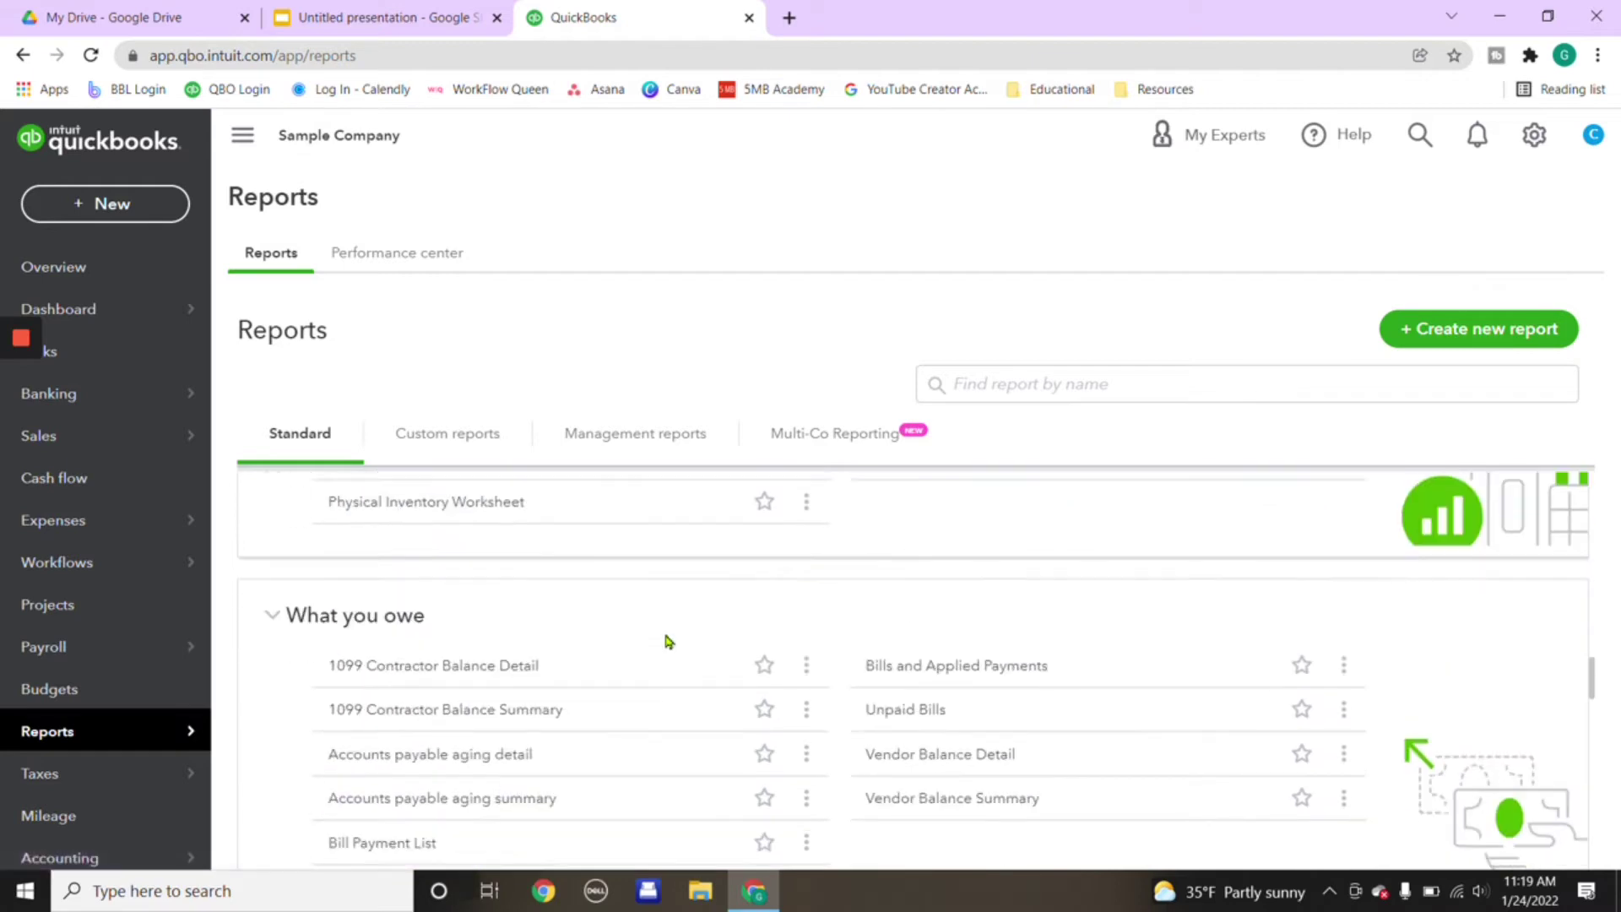
scroll(667, 642, "down", 10)
scroll(659, 629, "up", 5)
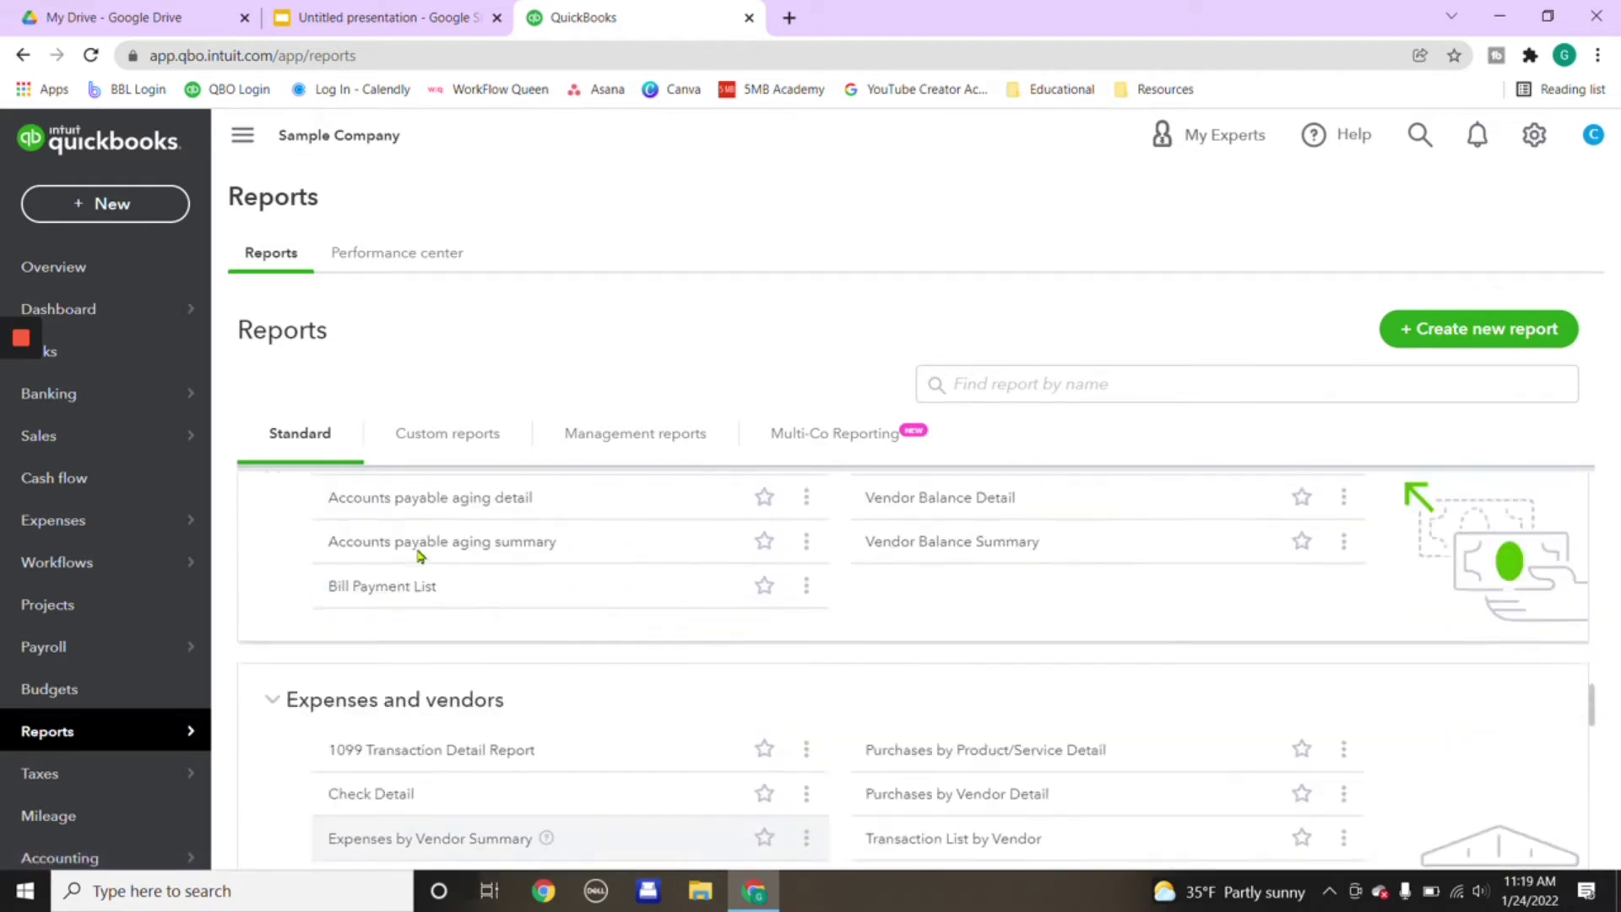
scroll(447, 693, "up", 1)
scroll(517, 727, "down", 2)
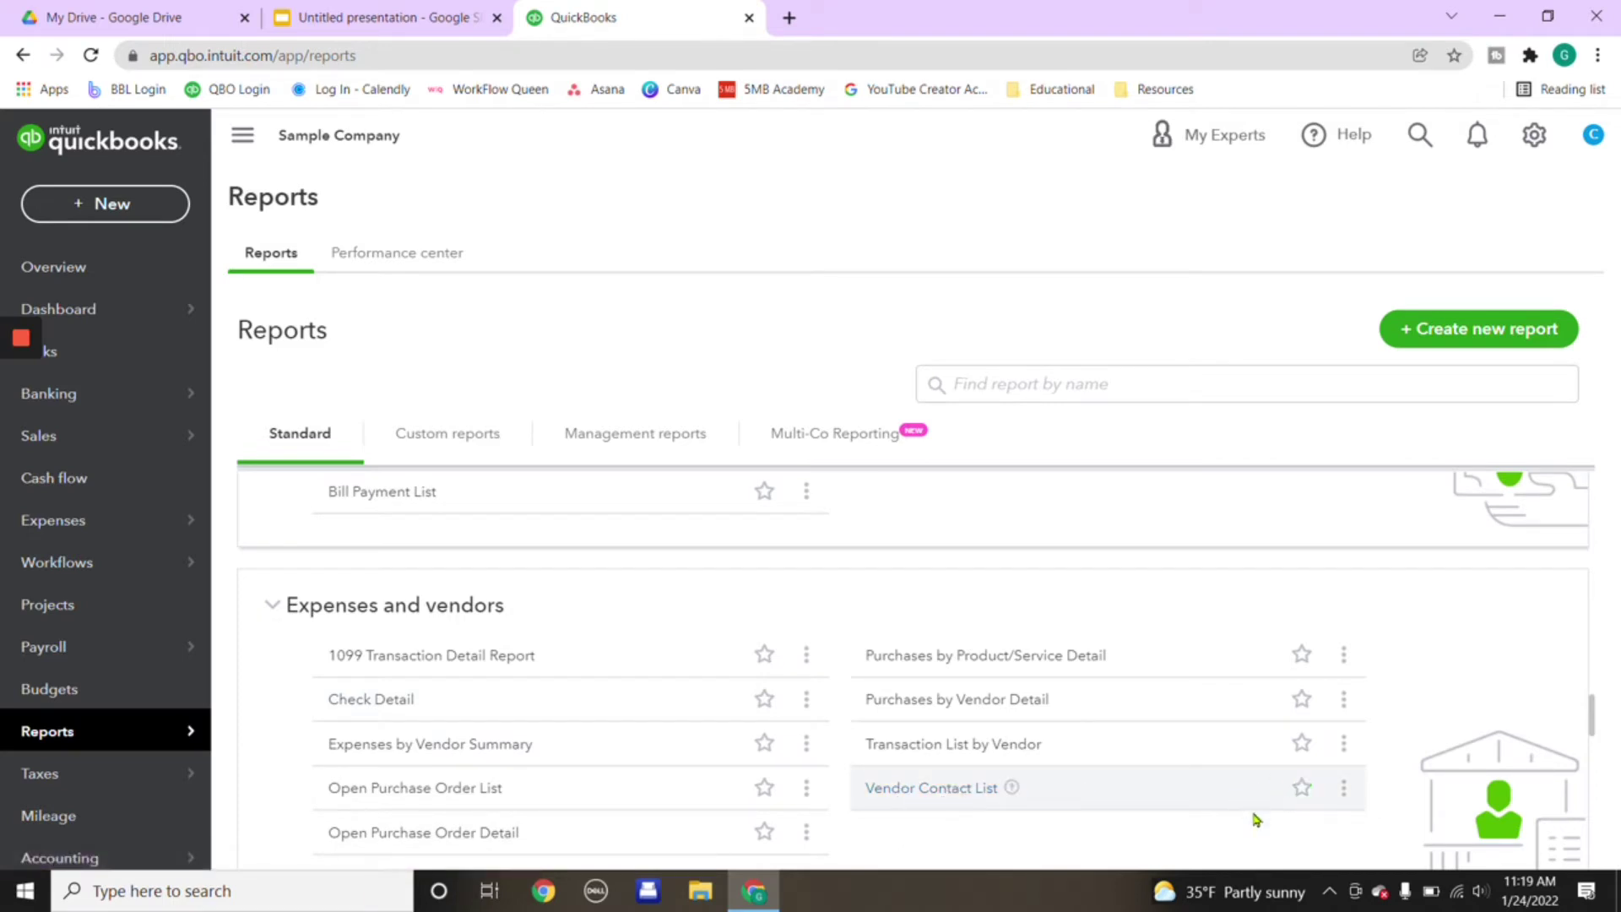
left_click(1301, 789)
- Search reports by name for 'vendo' to bring up Vendor Contact List
scroll(644, 760, "up", 15)
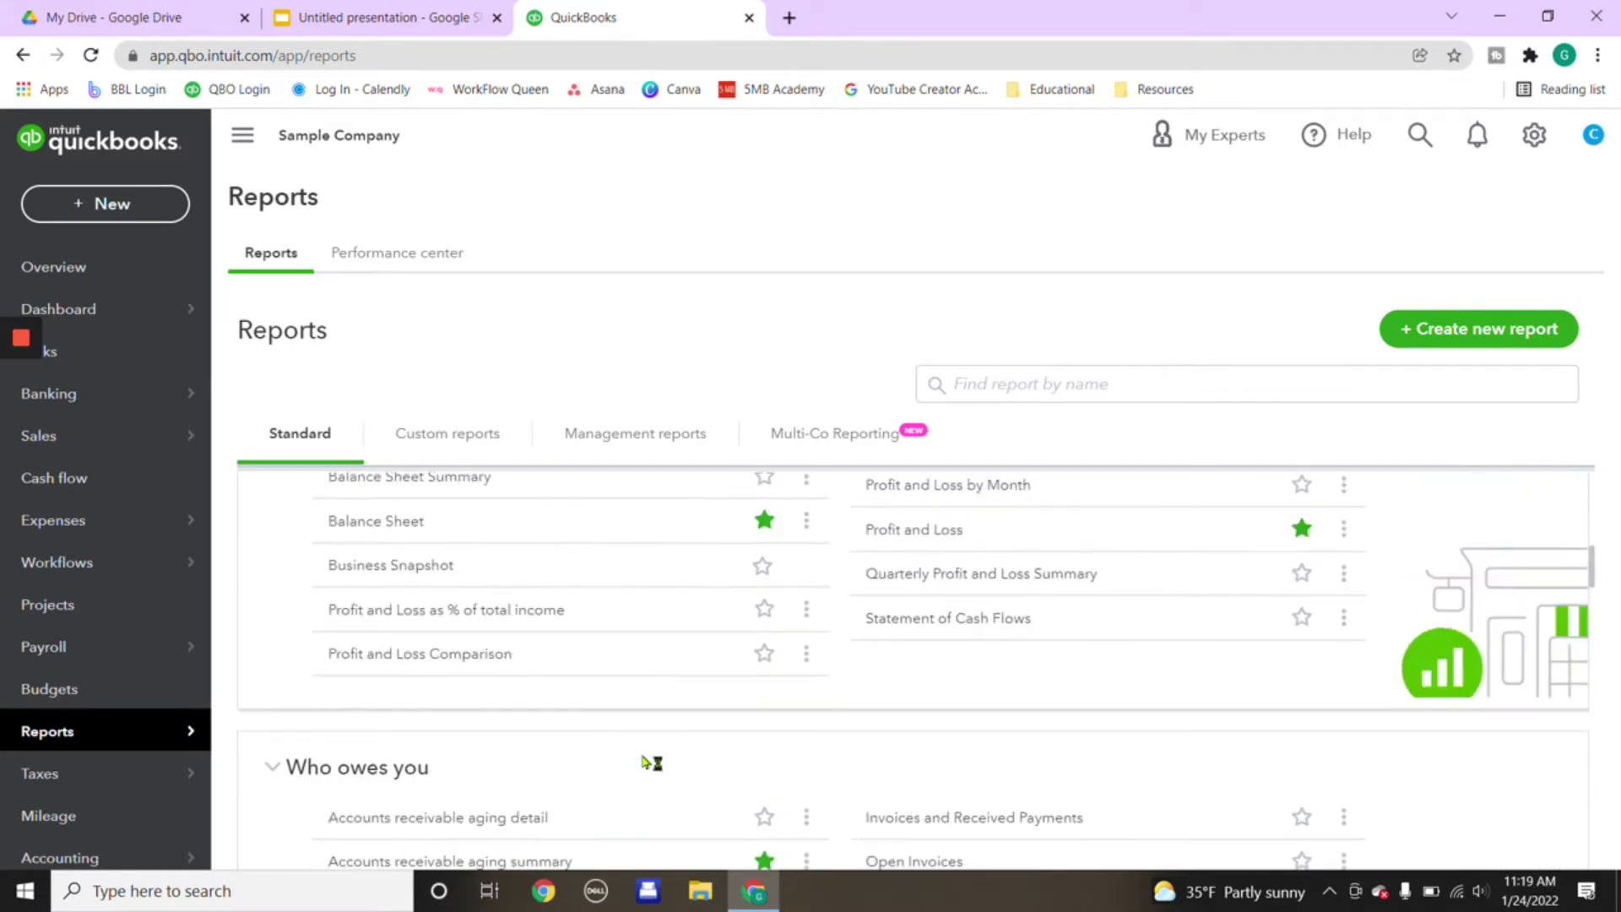
scroll(538, 718, "down", 2)
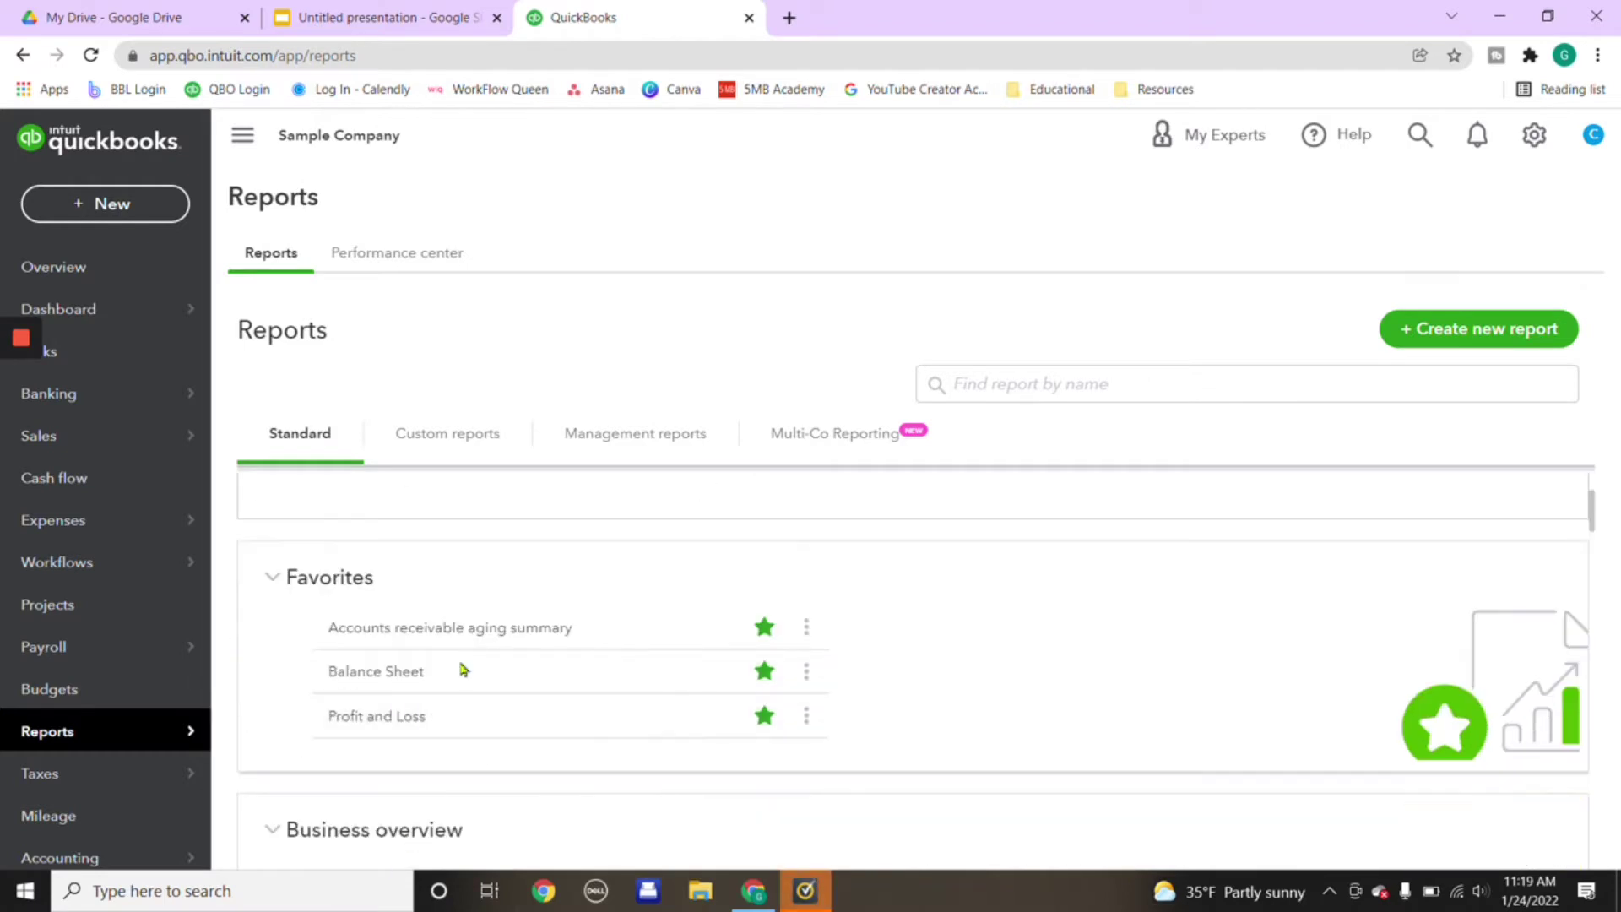
left_click(1030, 387)
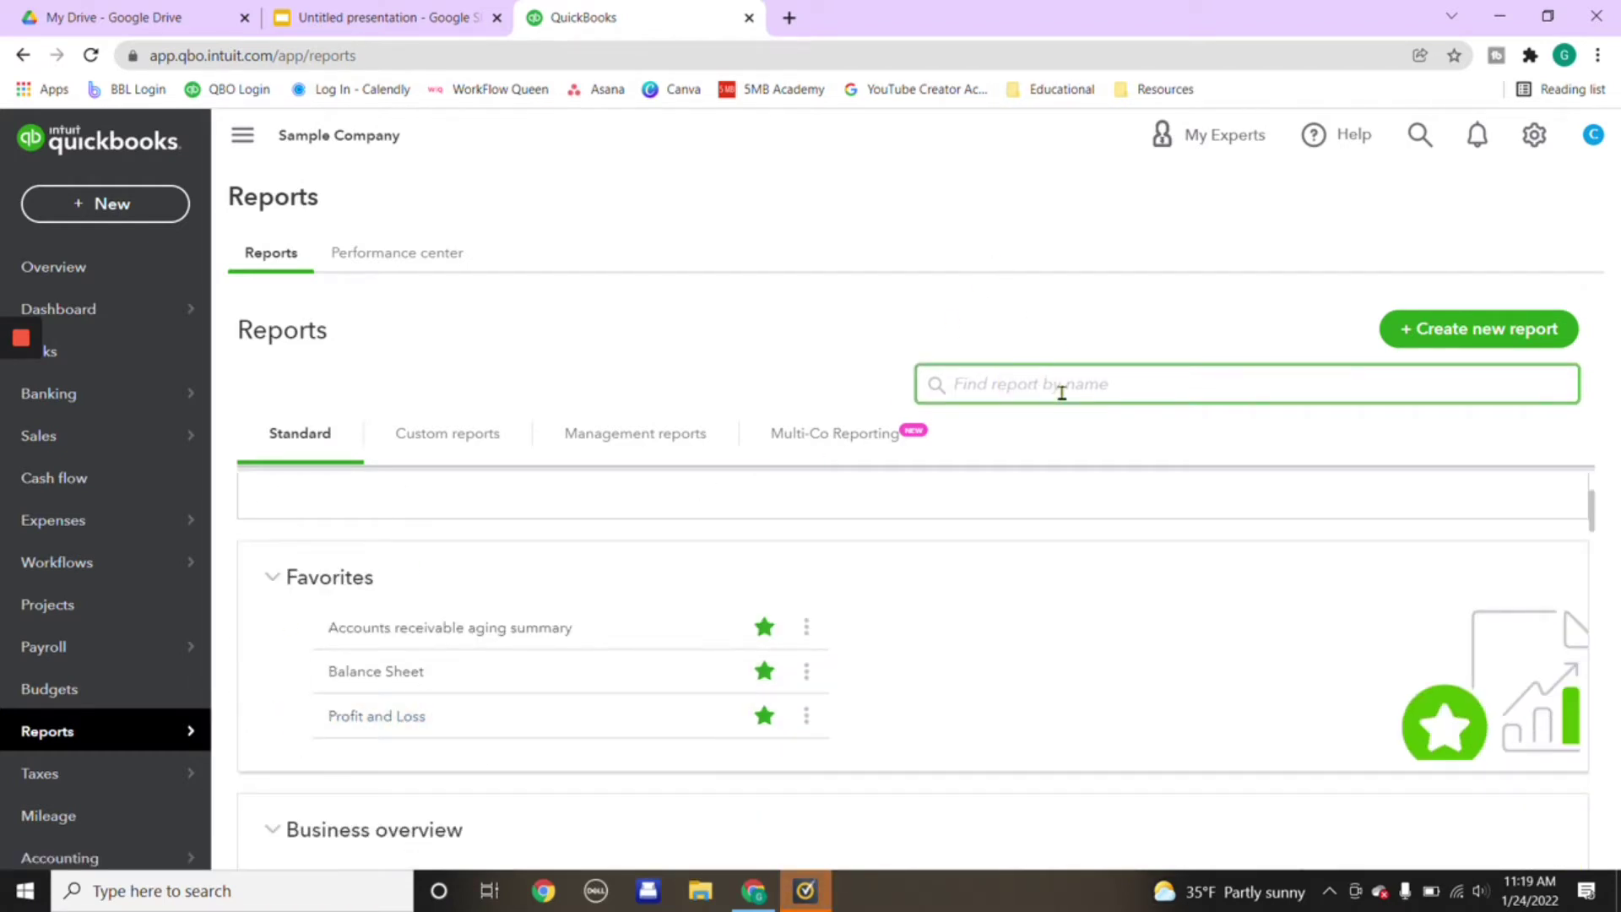
type("vendo")
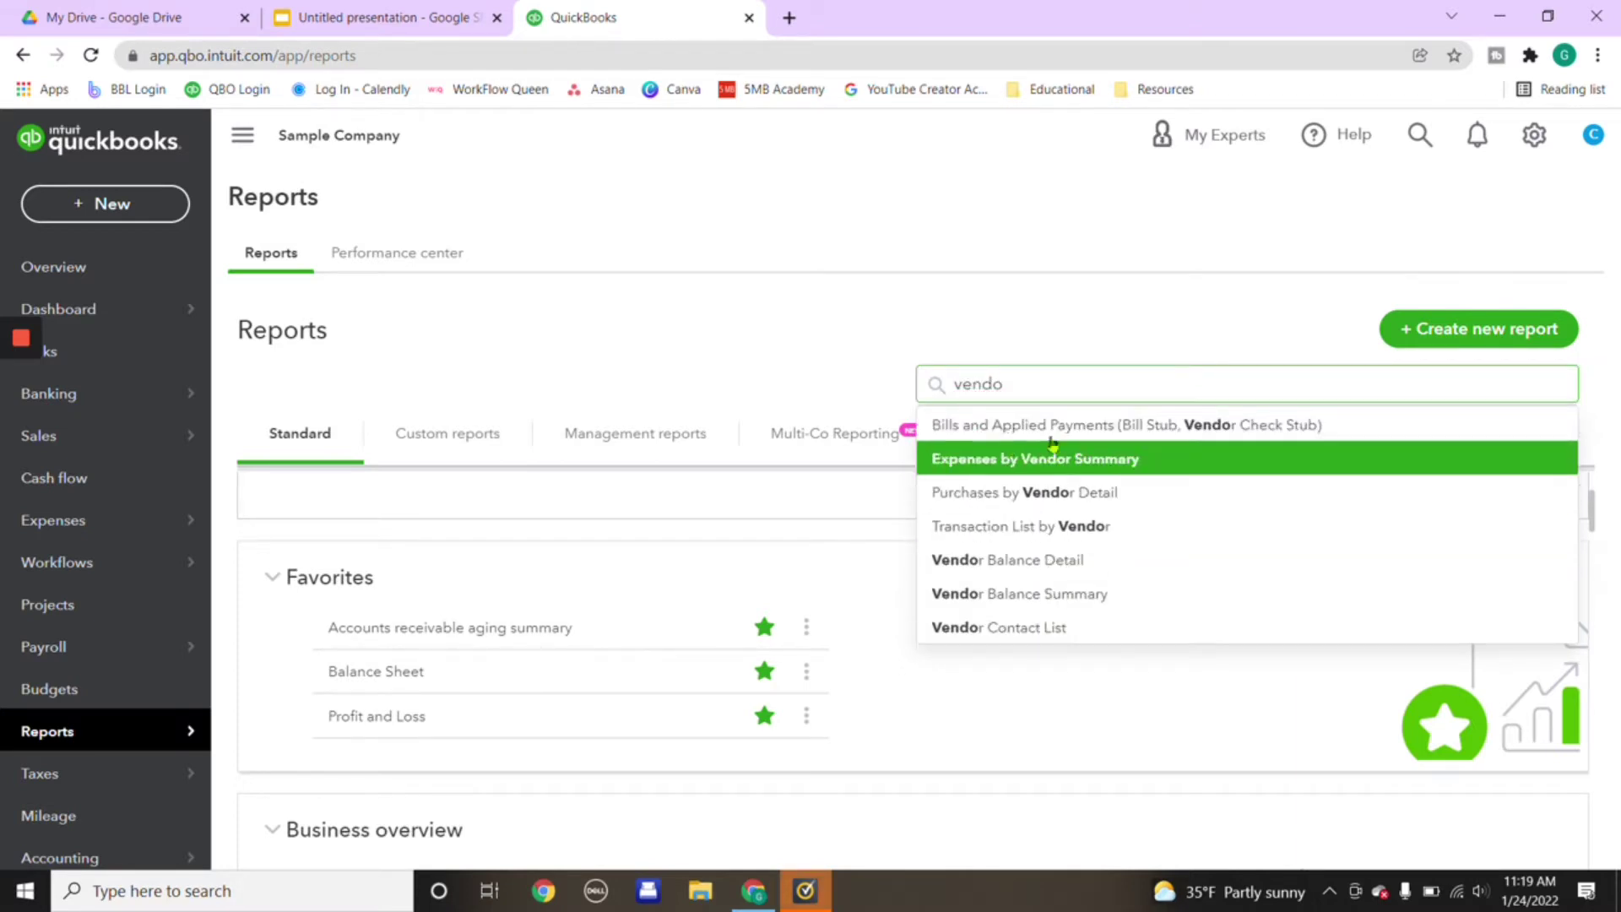
left_click(957, 639)
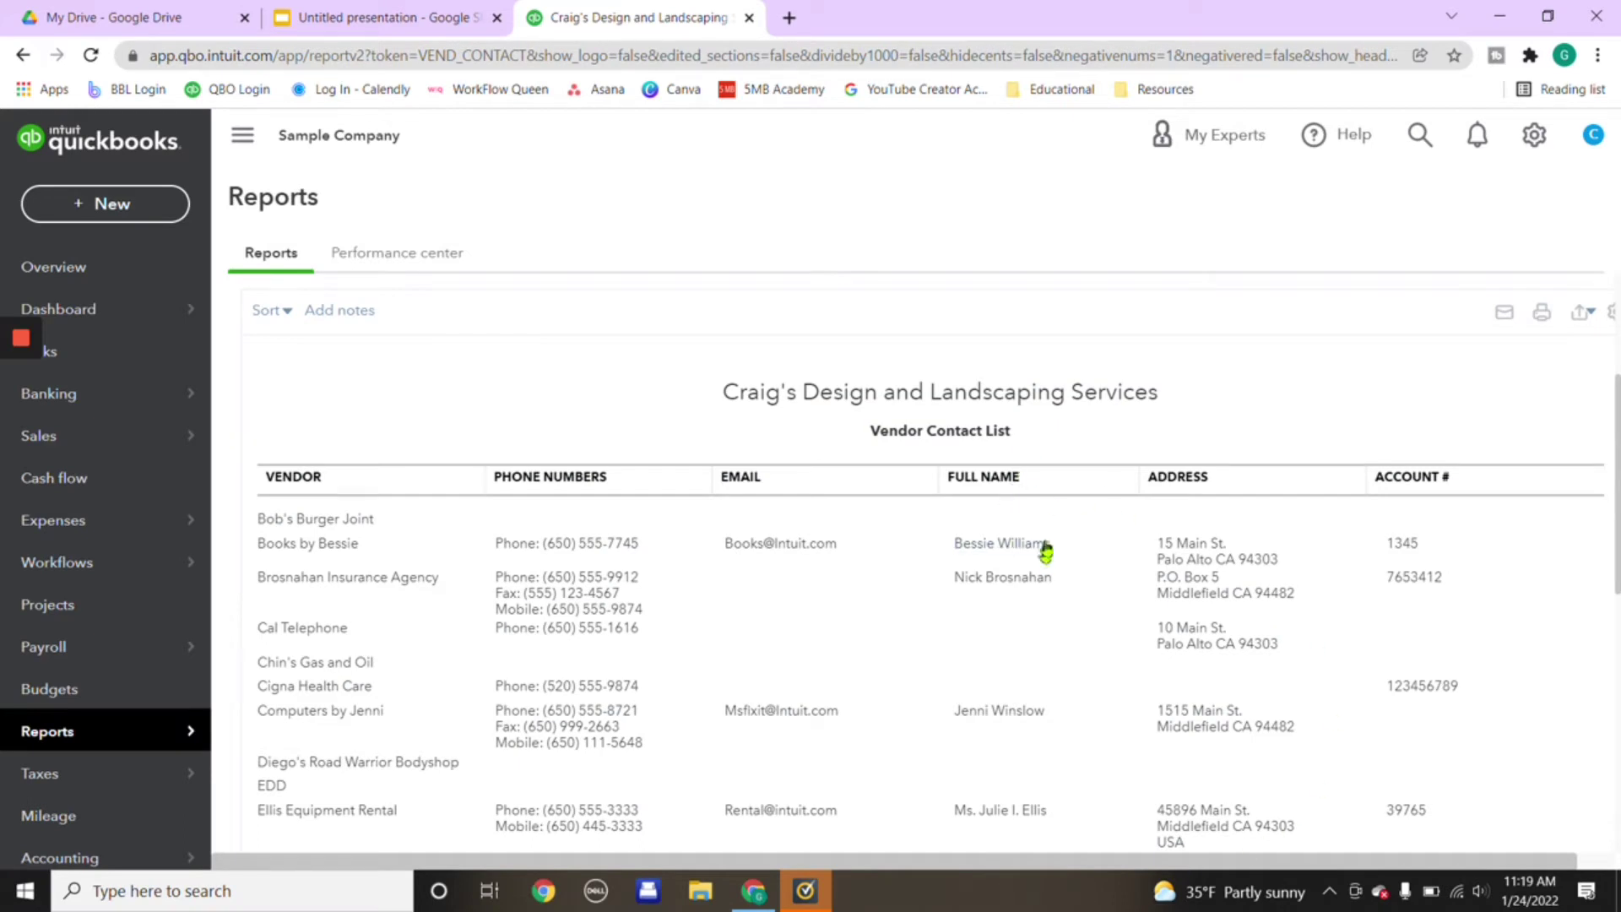
scroll(1003, 545, "down", 3)
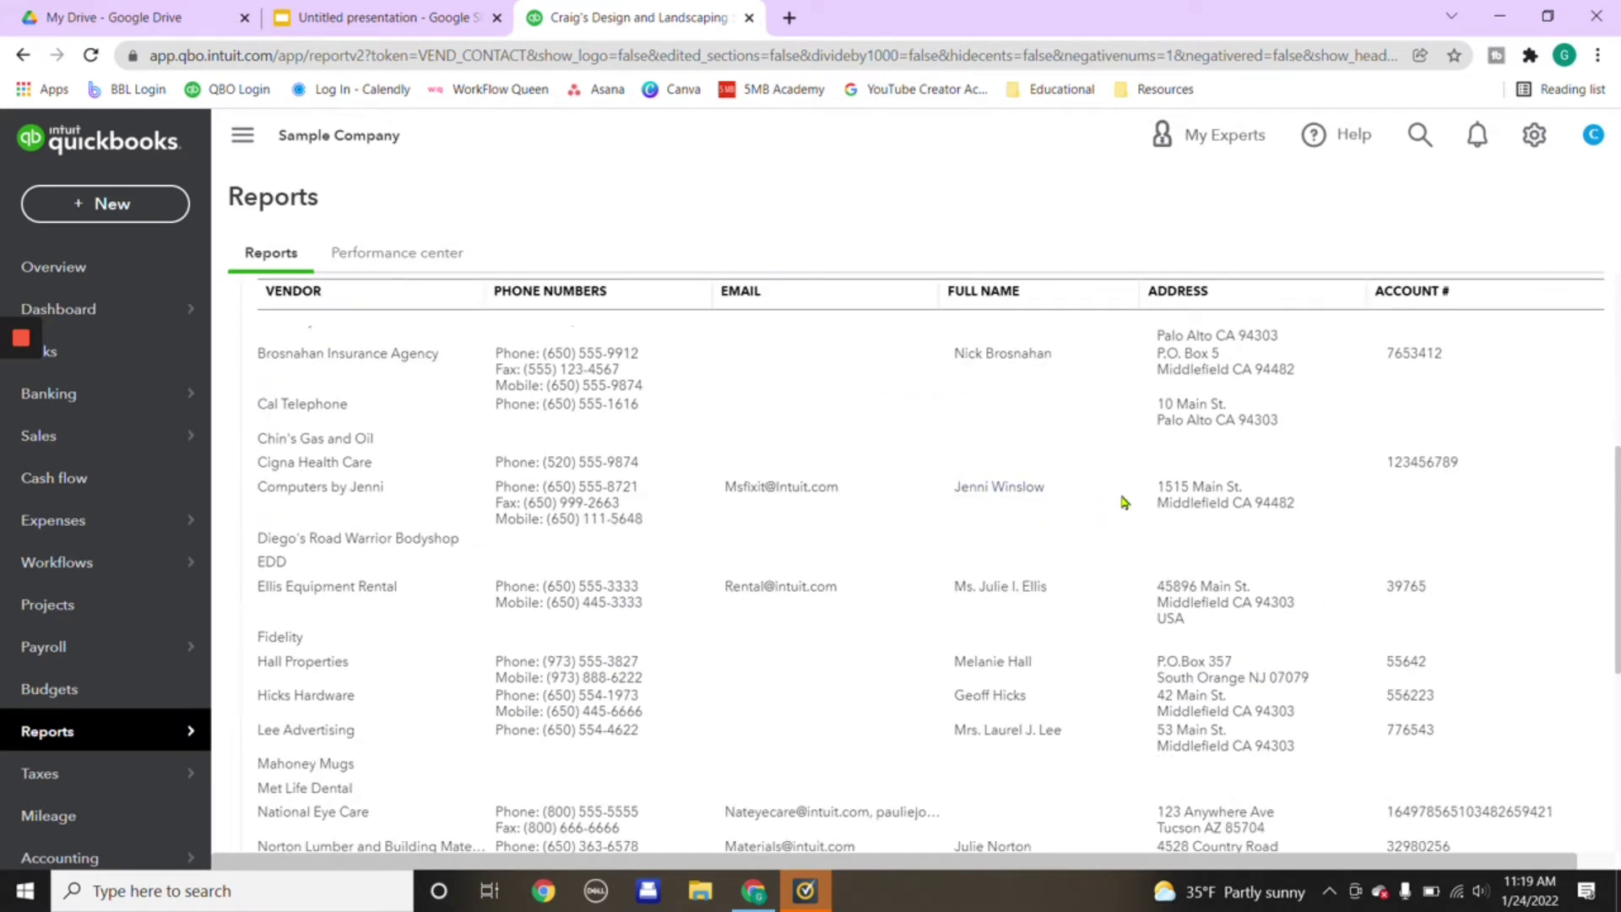
scroll(923, 579, "up", 5)
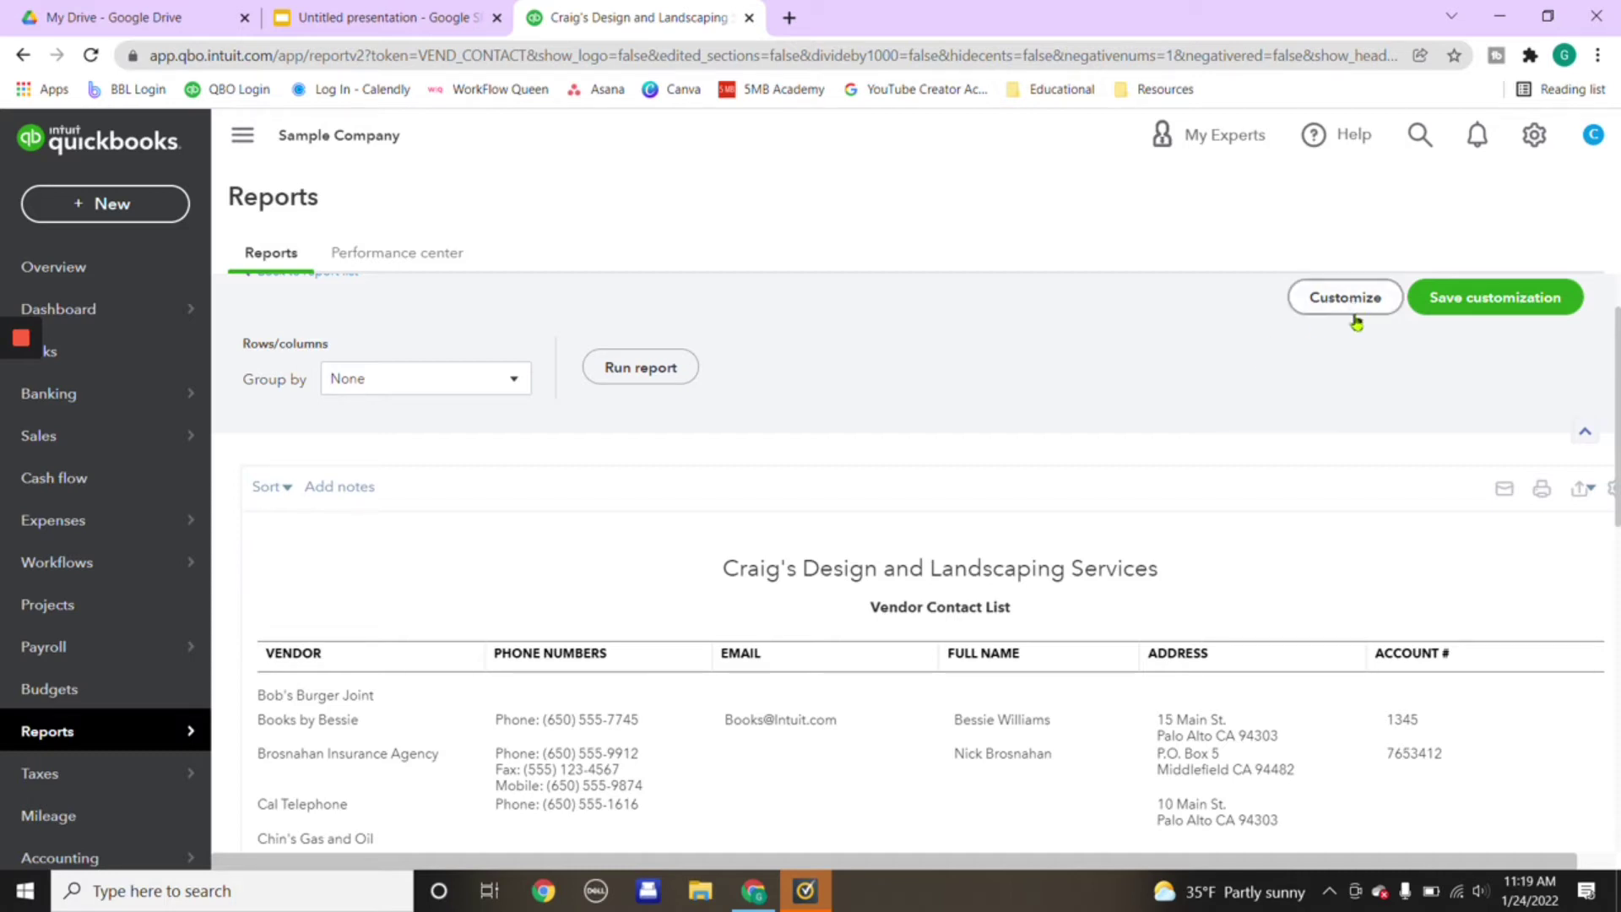
- Open the report's Customize panel and expand Change columns to list the columns
left_click(1346, 307)
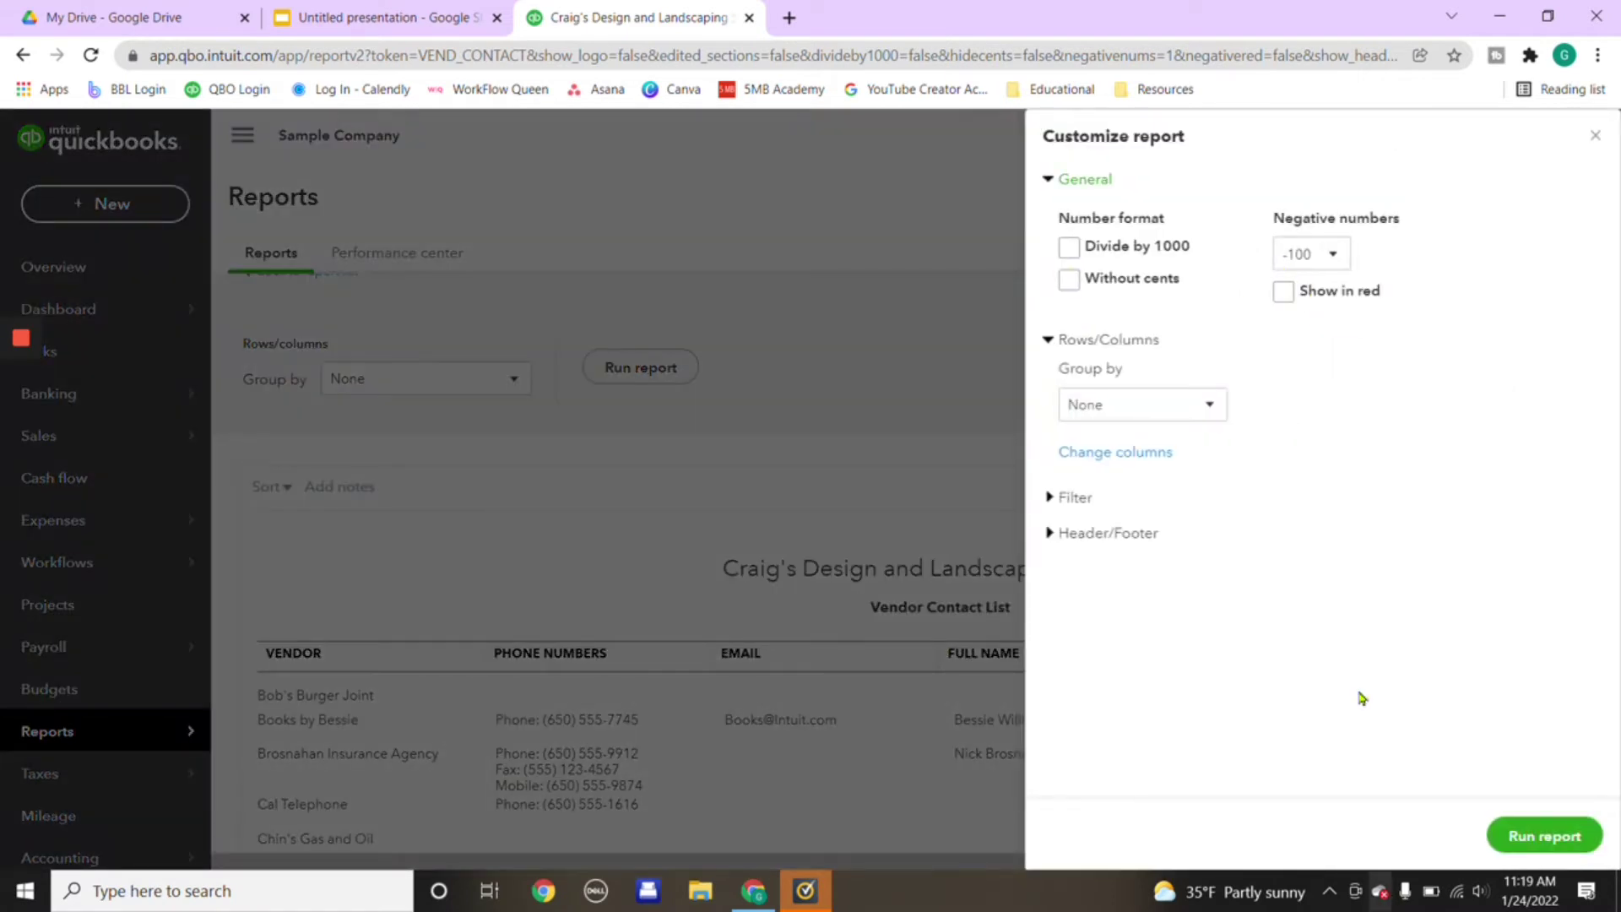
left_click(1055, 498)
left_click(1137, 454)
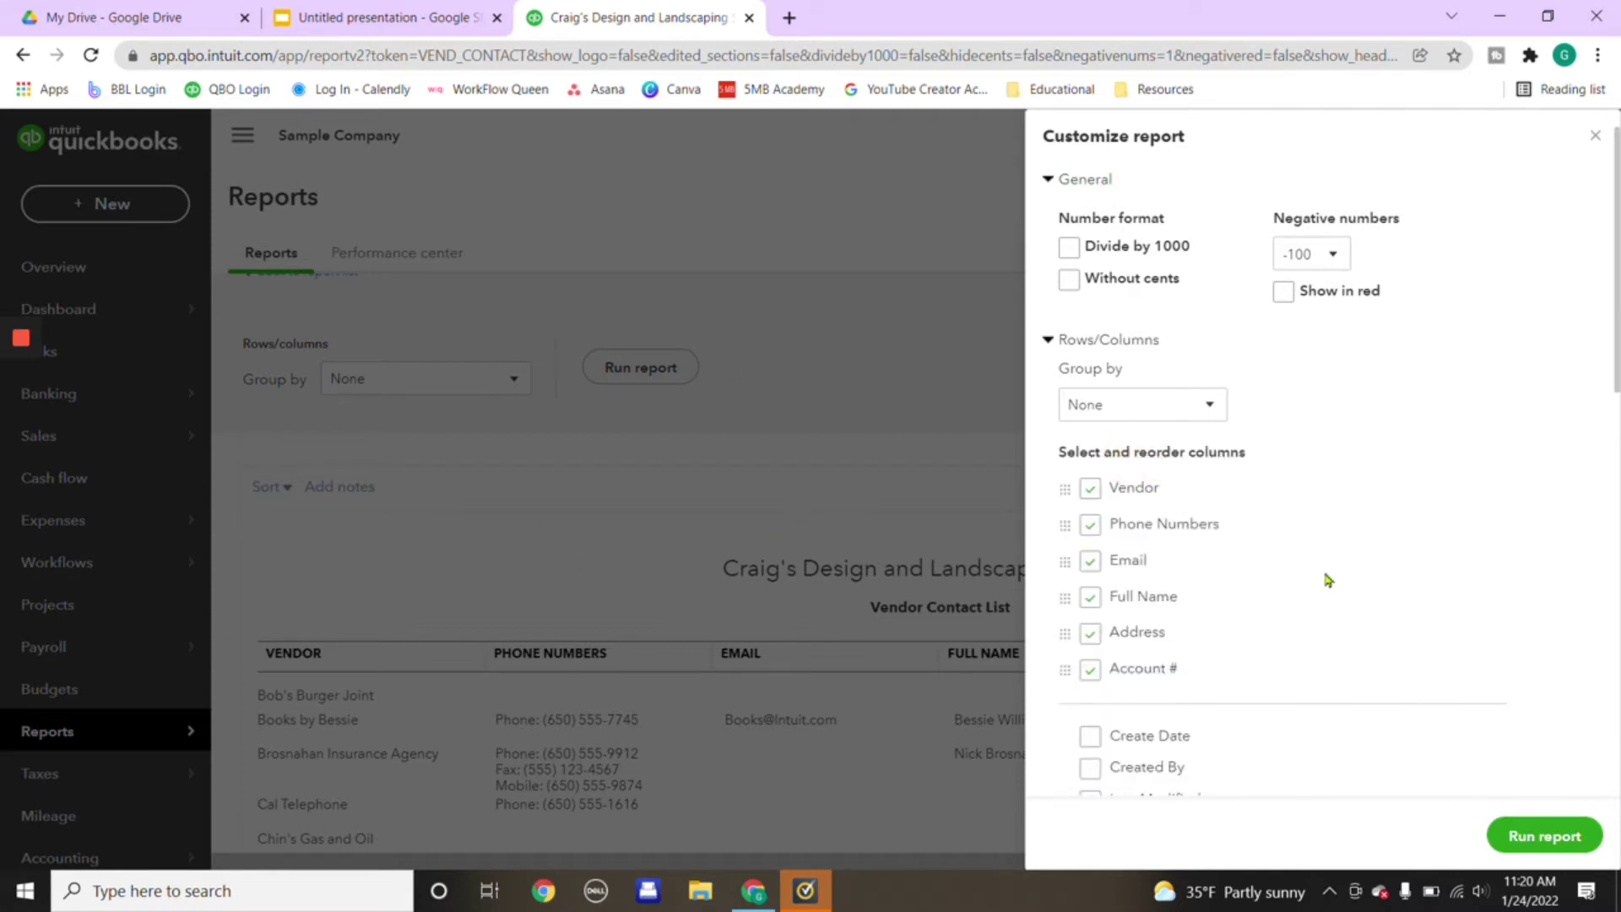
scroll(1338, 533, "down", 2)
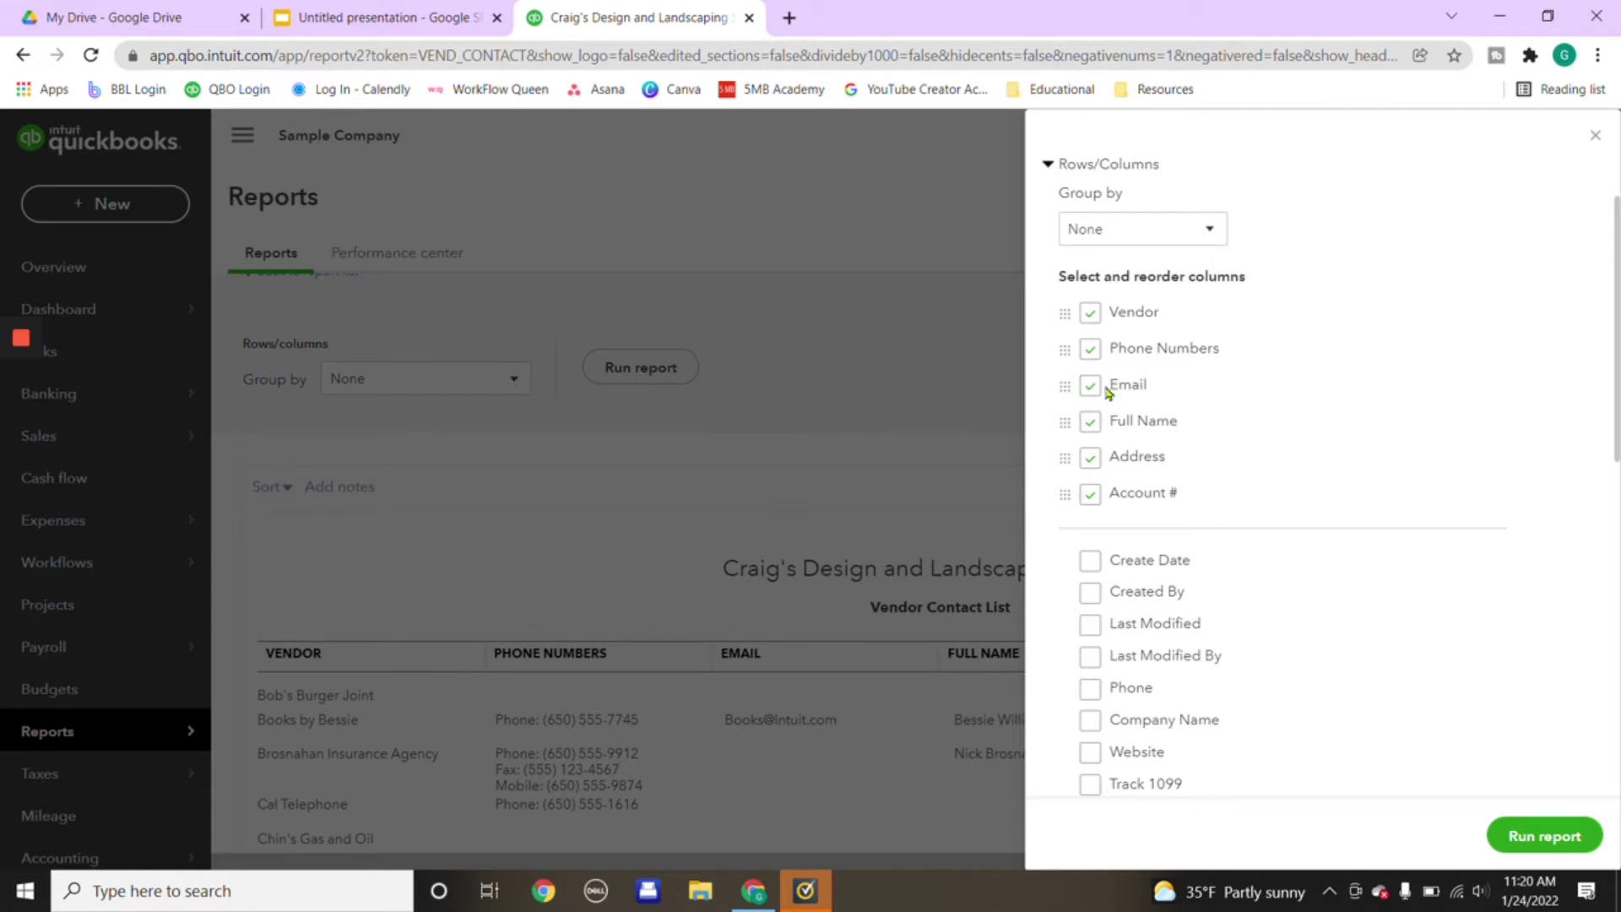
- Uncheck the Full Name and Address columns and check Track 1099 and Tax ID
left_click(1089, 427)
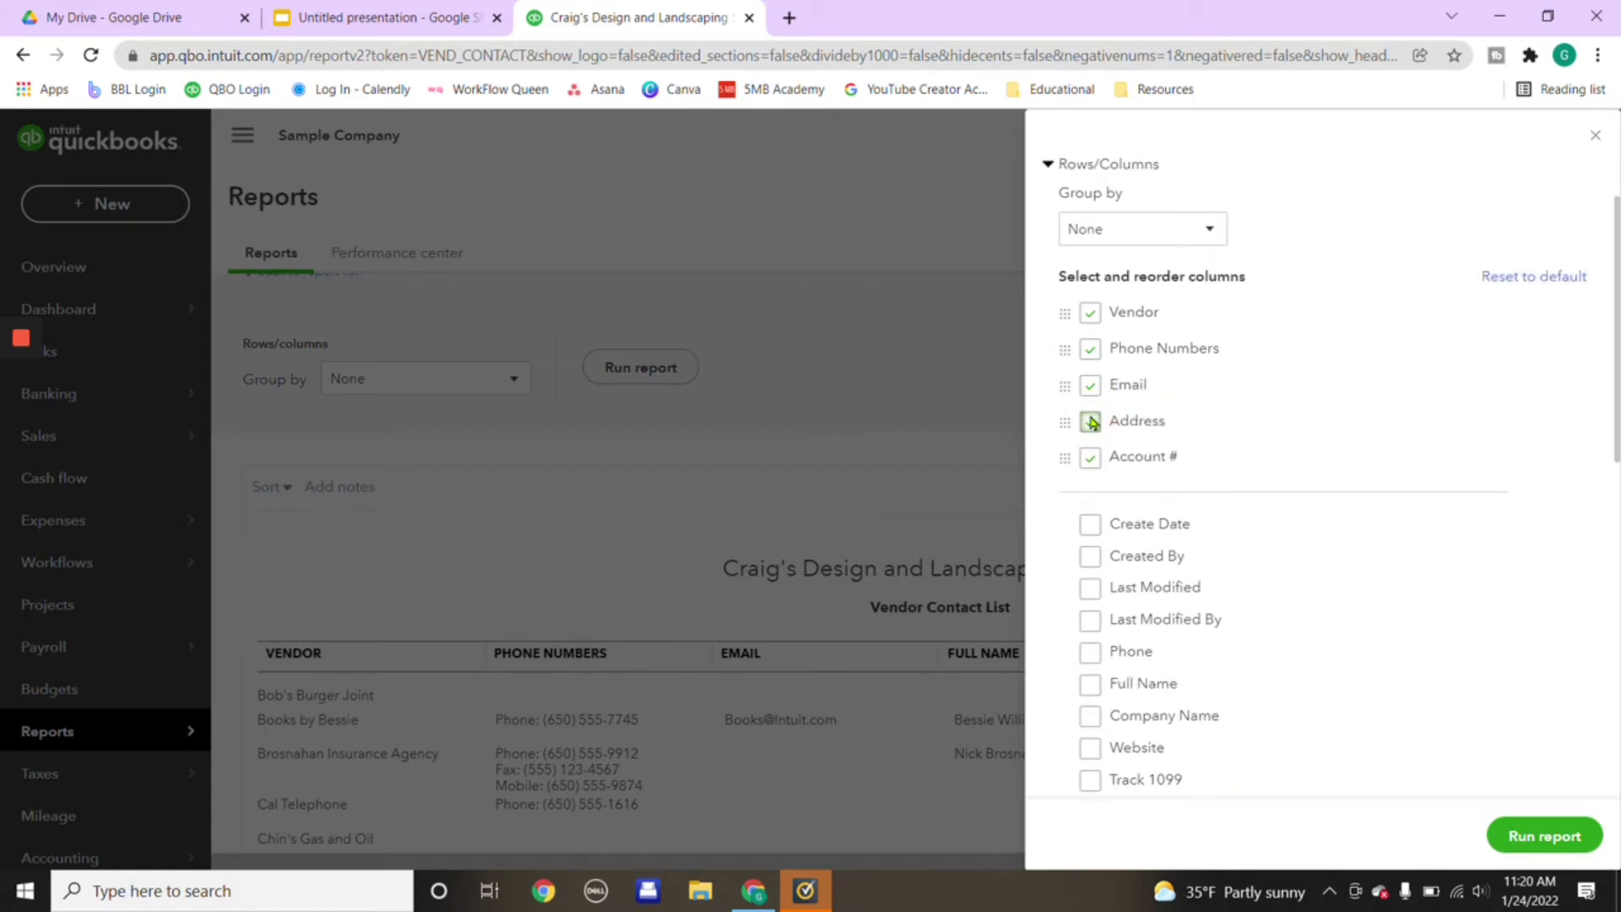
left_click(1090, 422)
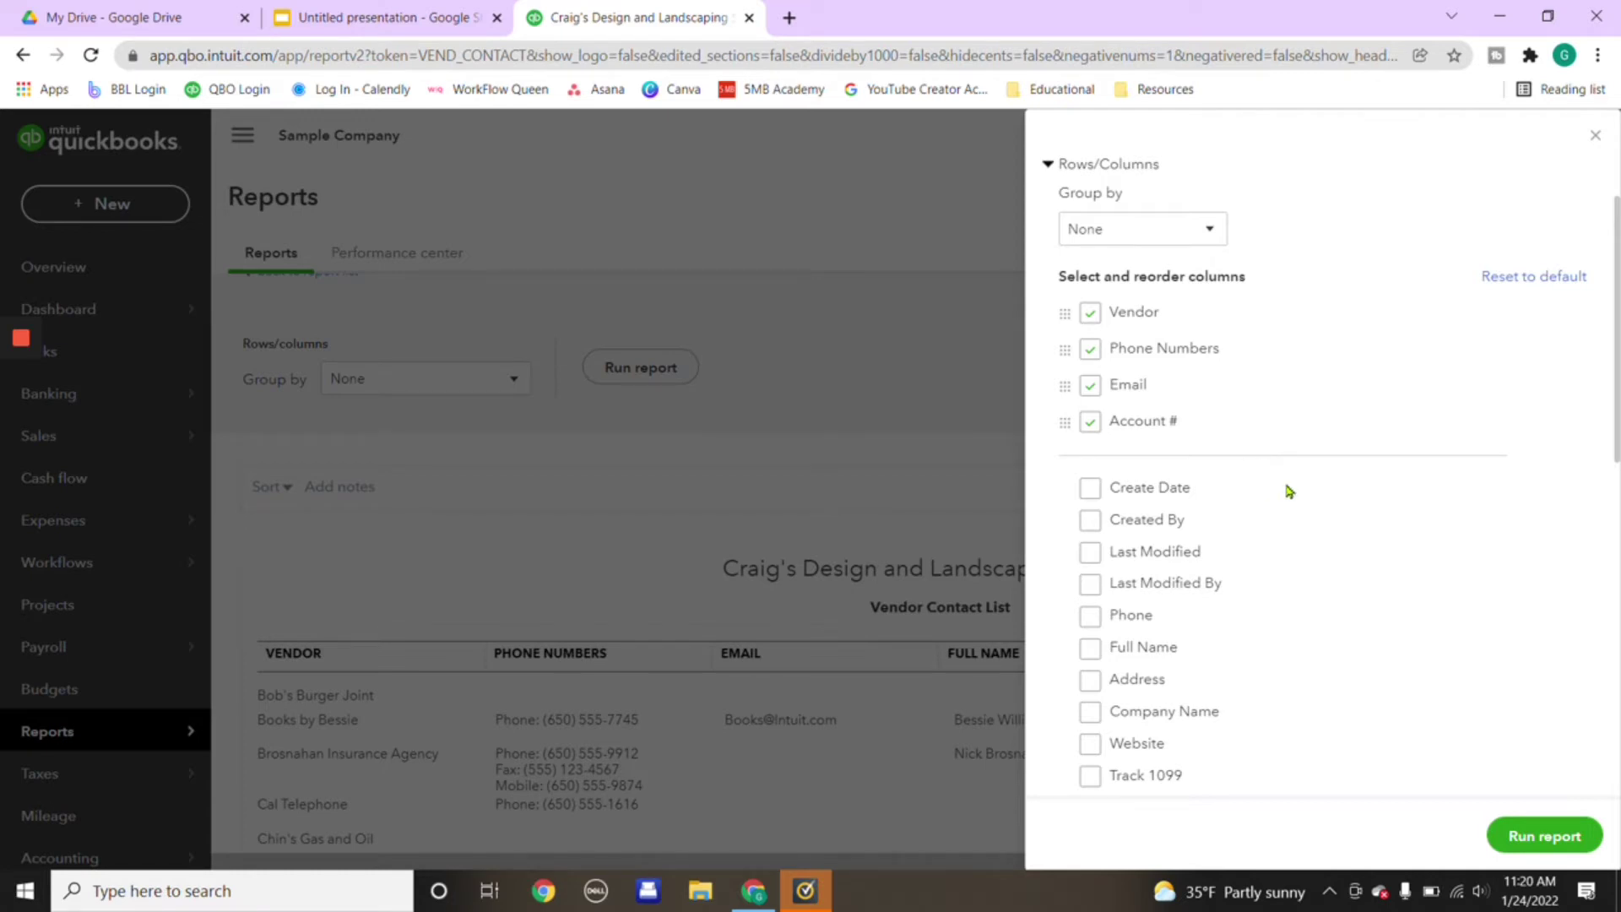
scroll(1301, 688, "down", 2)
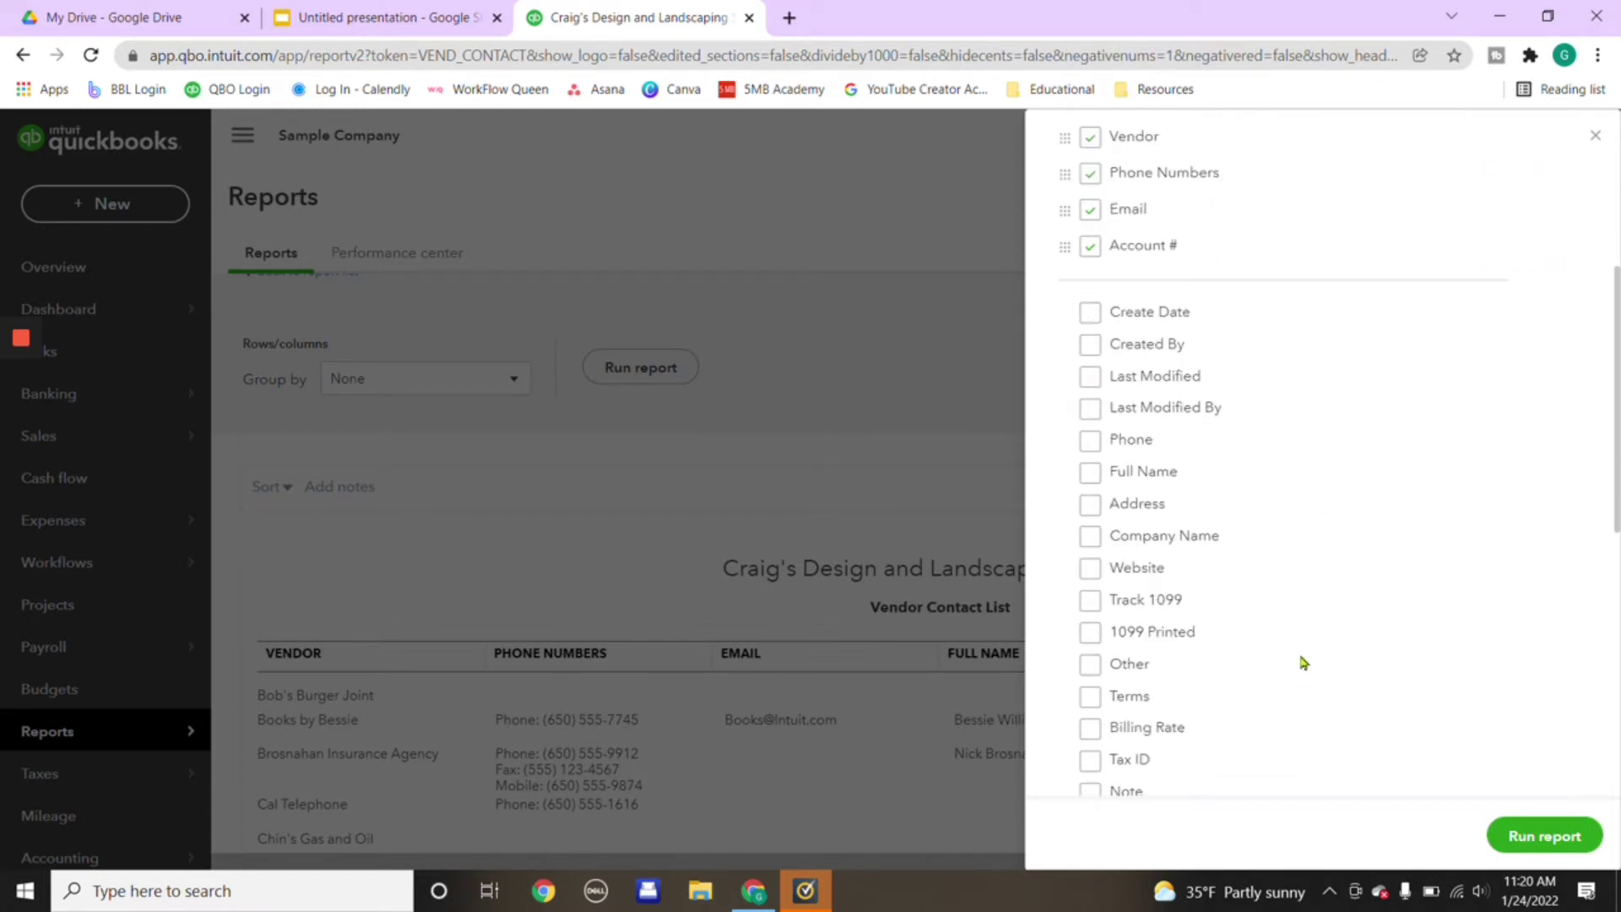
left_click(1096, 607)
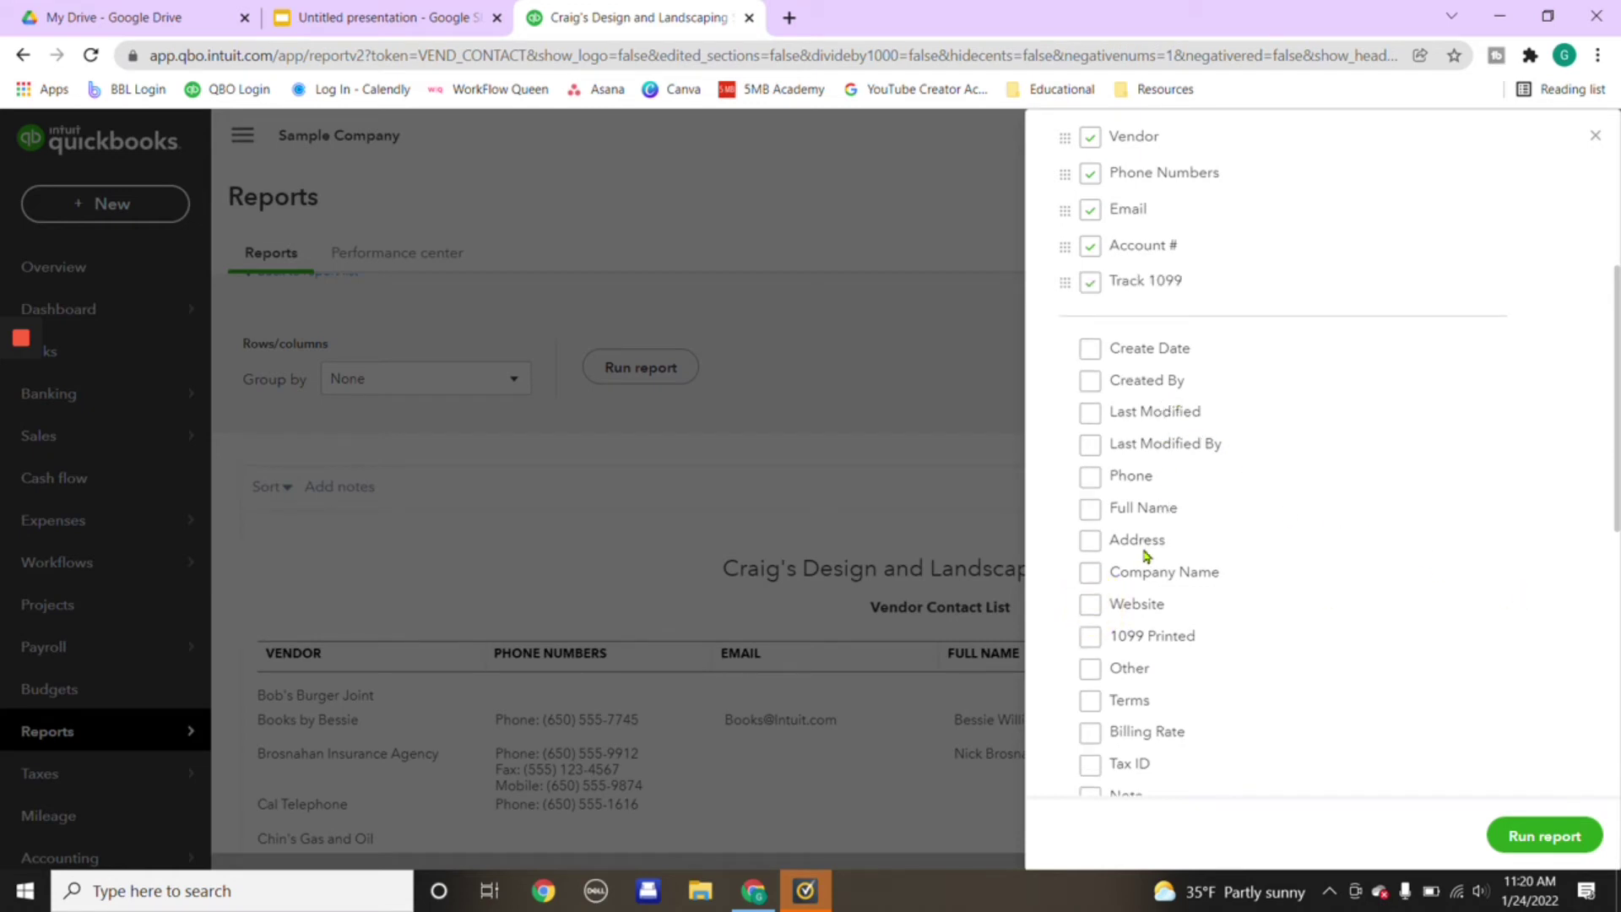
scroll(1165, 549, "down", 2)
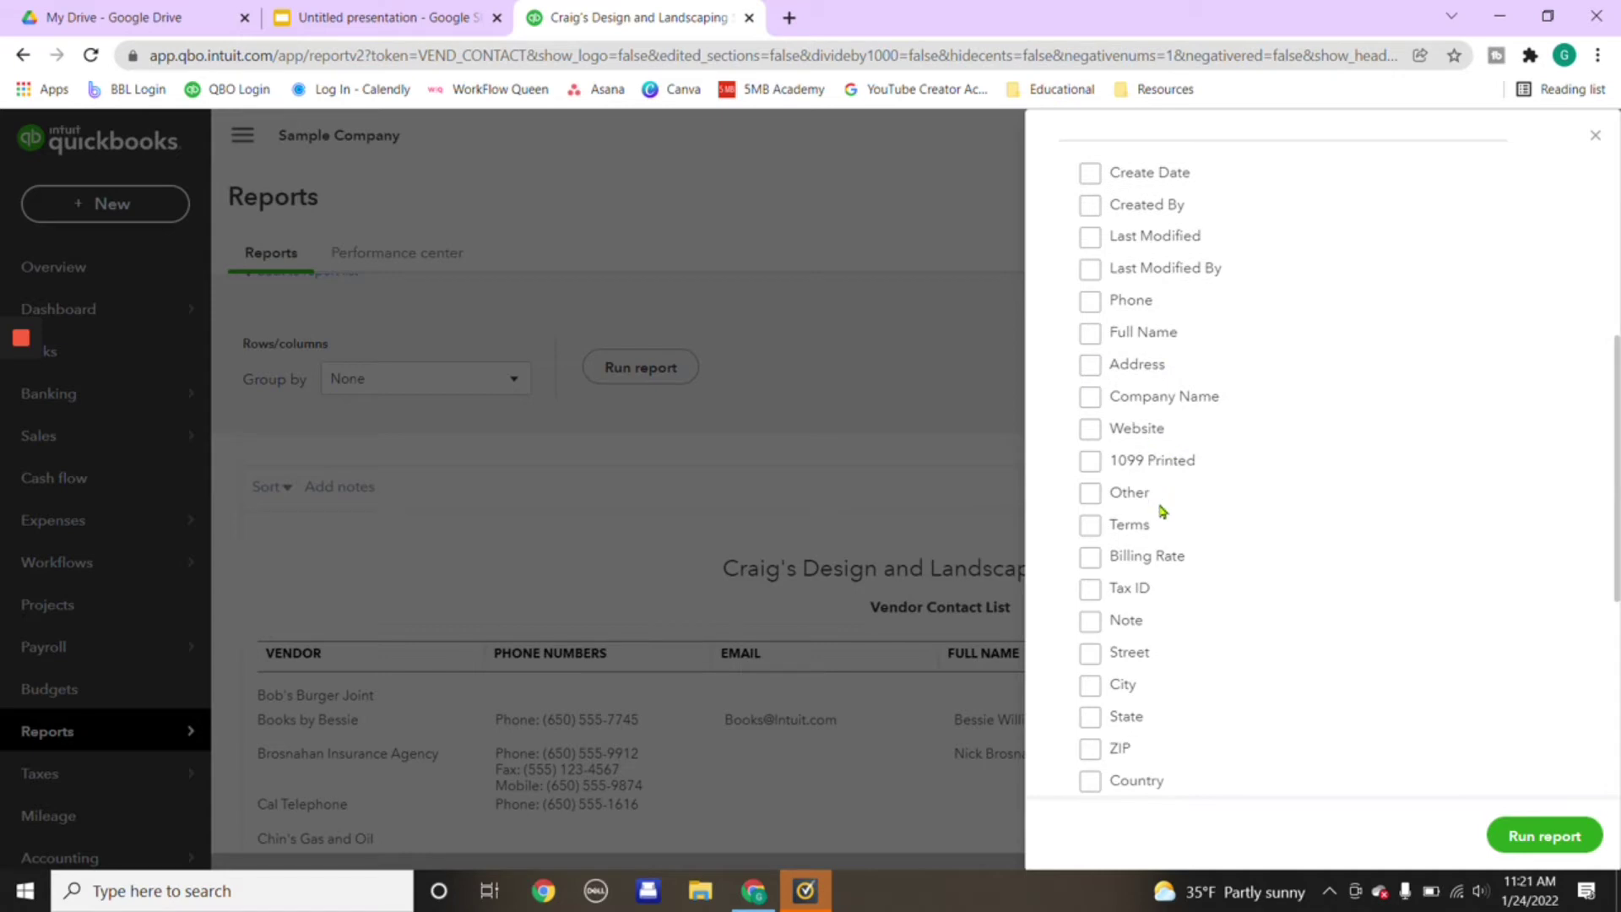
left_click(1091, 603)
left_click(1109, 598)
scroll(1289, 559, "down", 2)
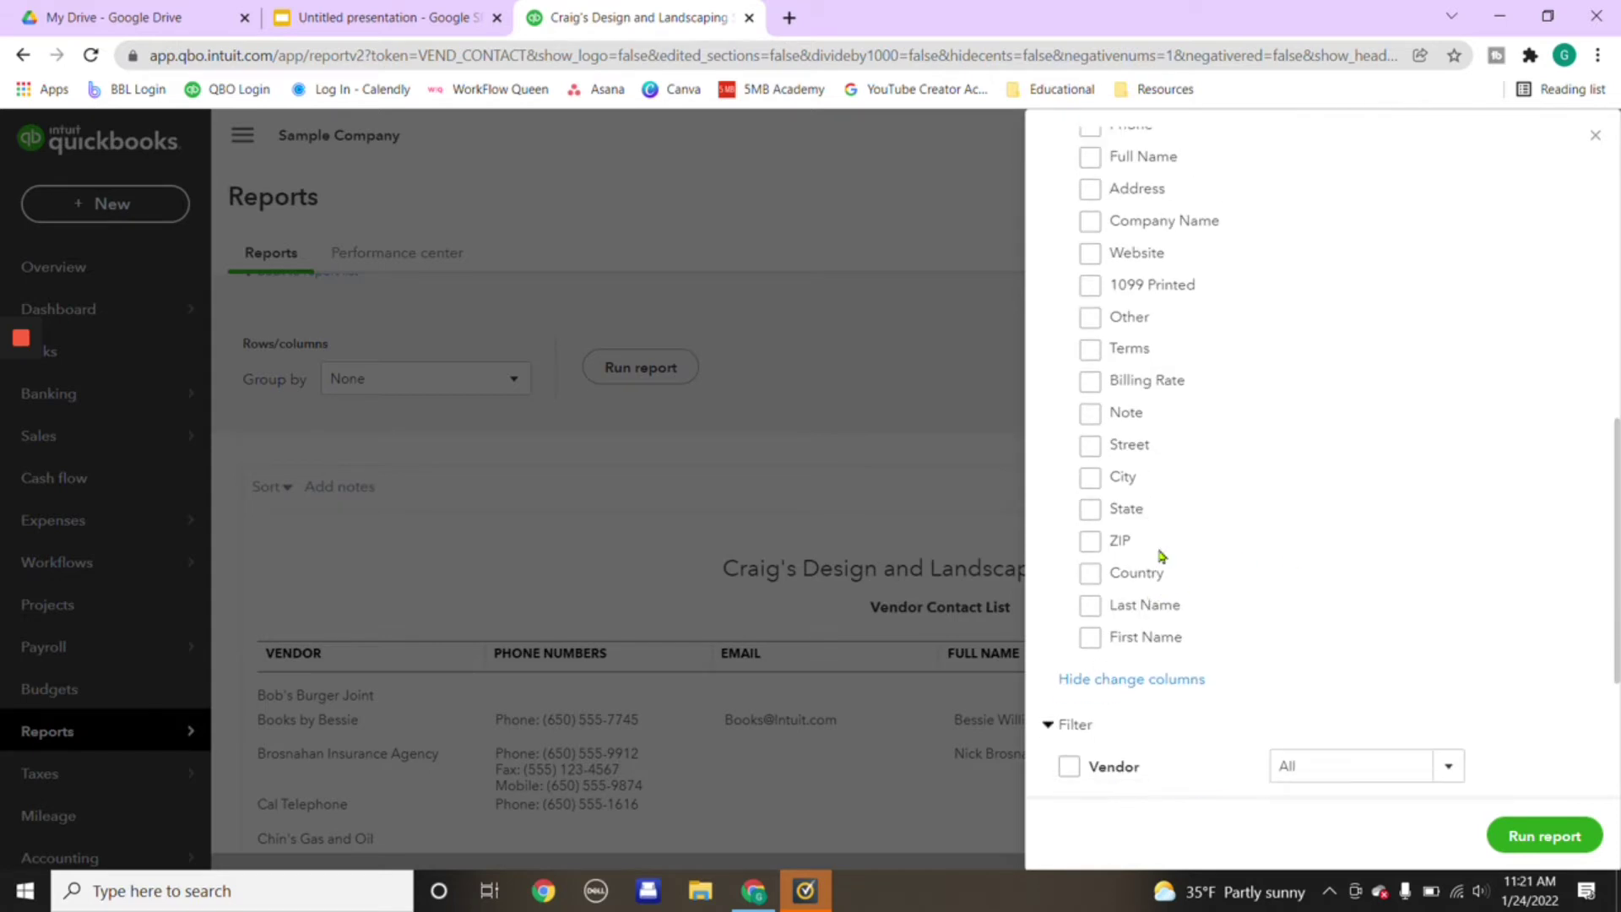
scroll(1148, 504, "down", 2)
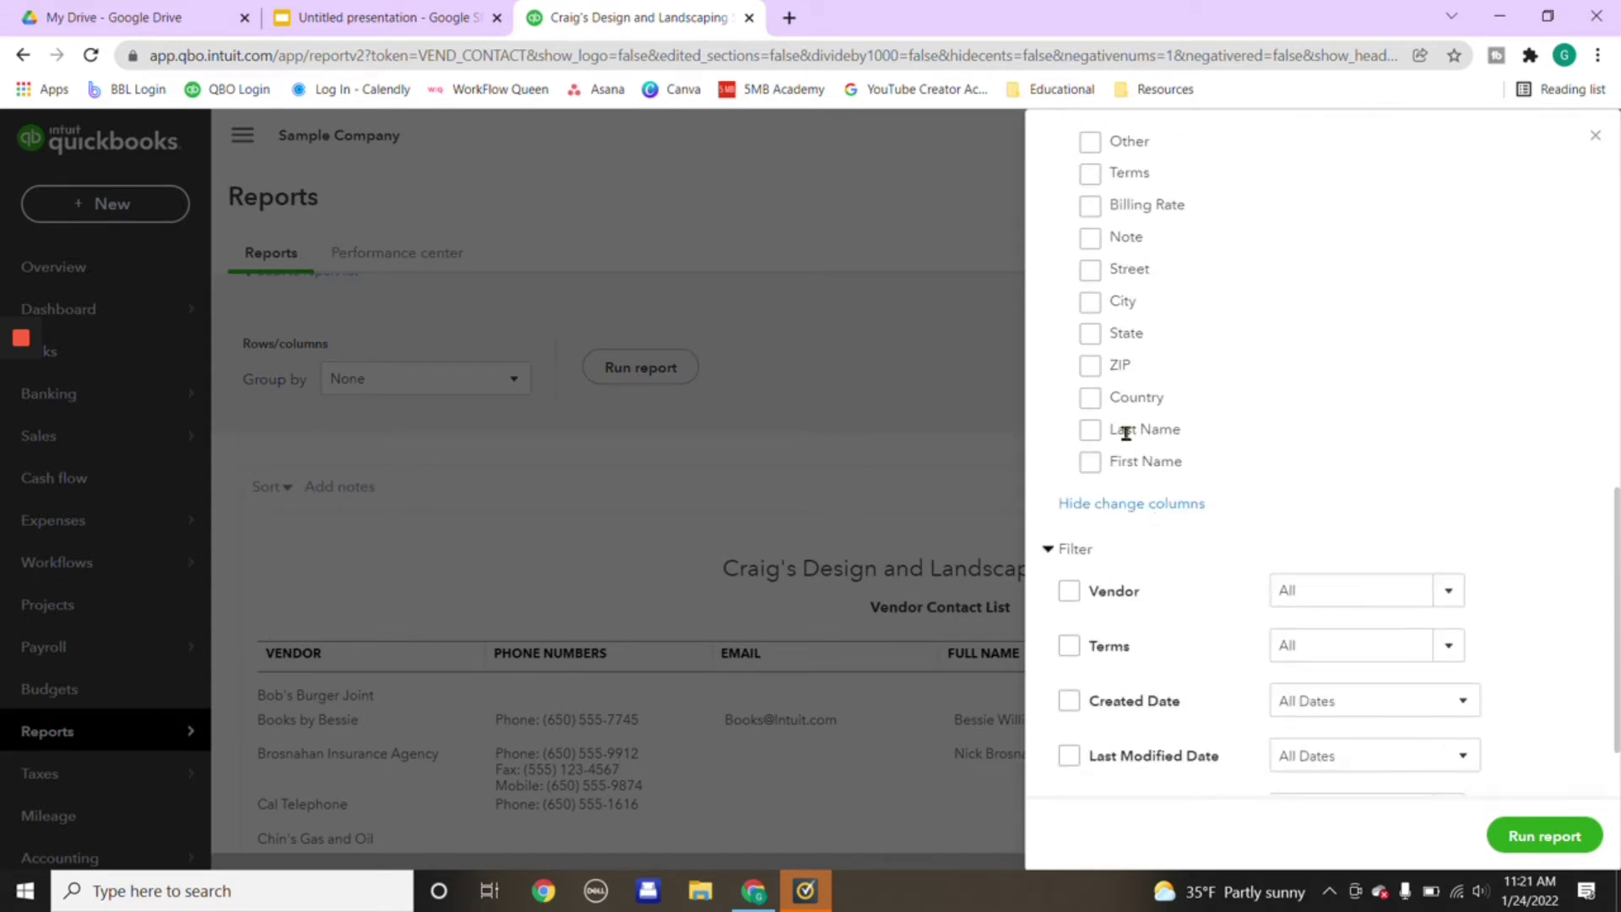
scroll(1131, 431, "up", 8)
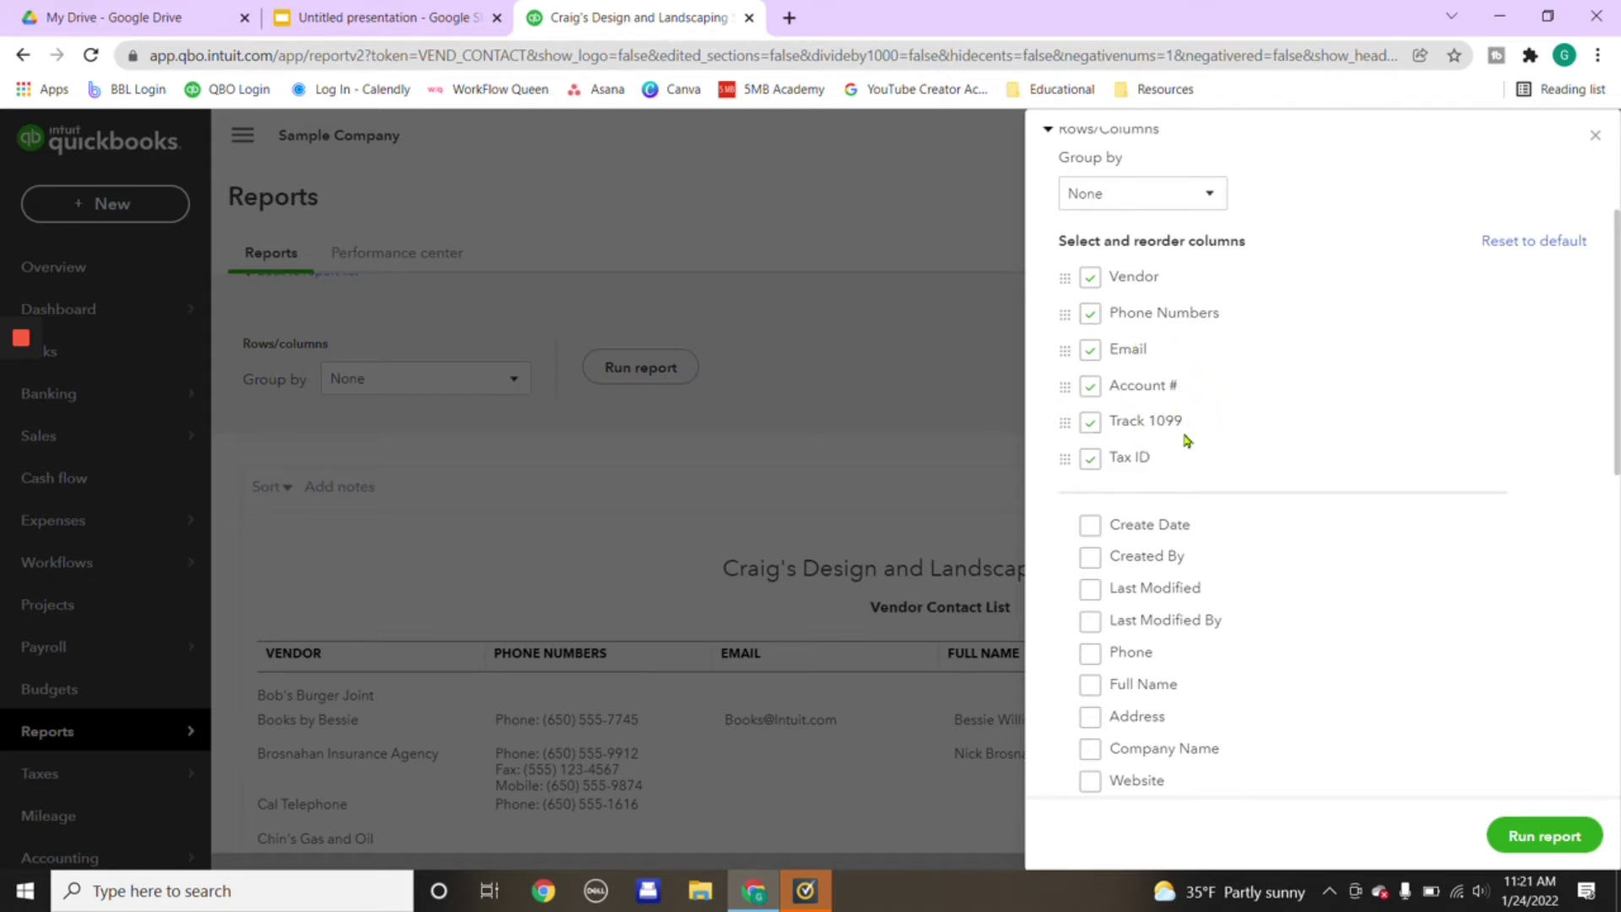
scroll(1385, 278, "up", 2)
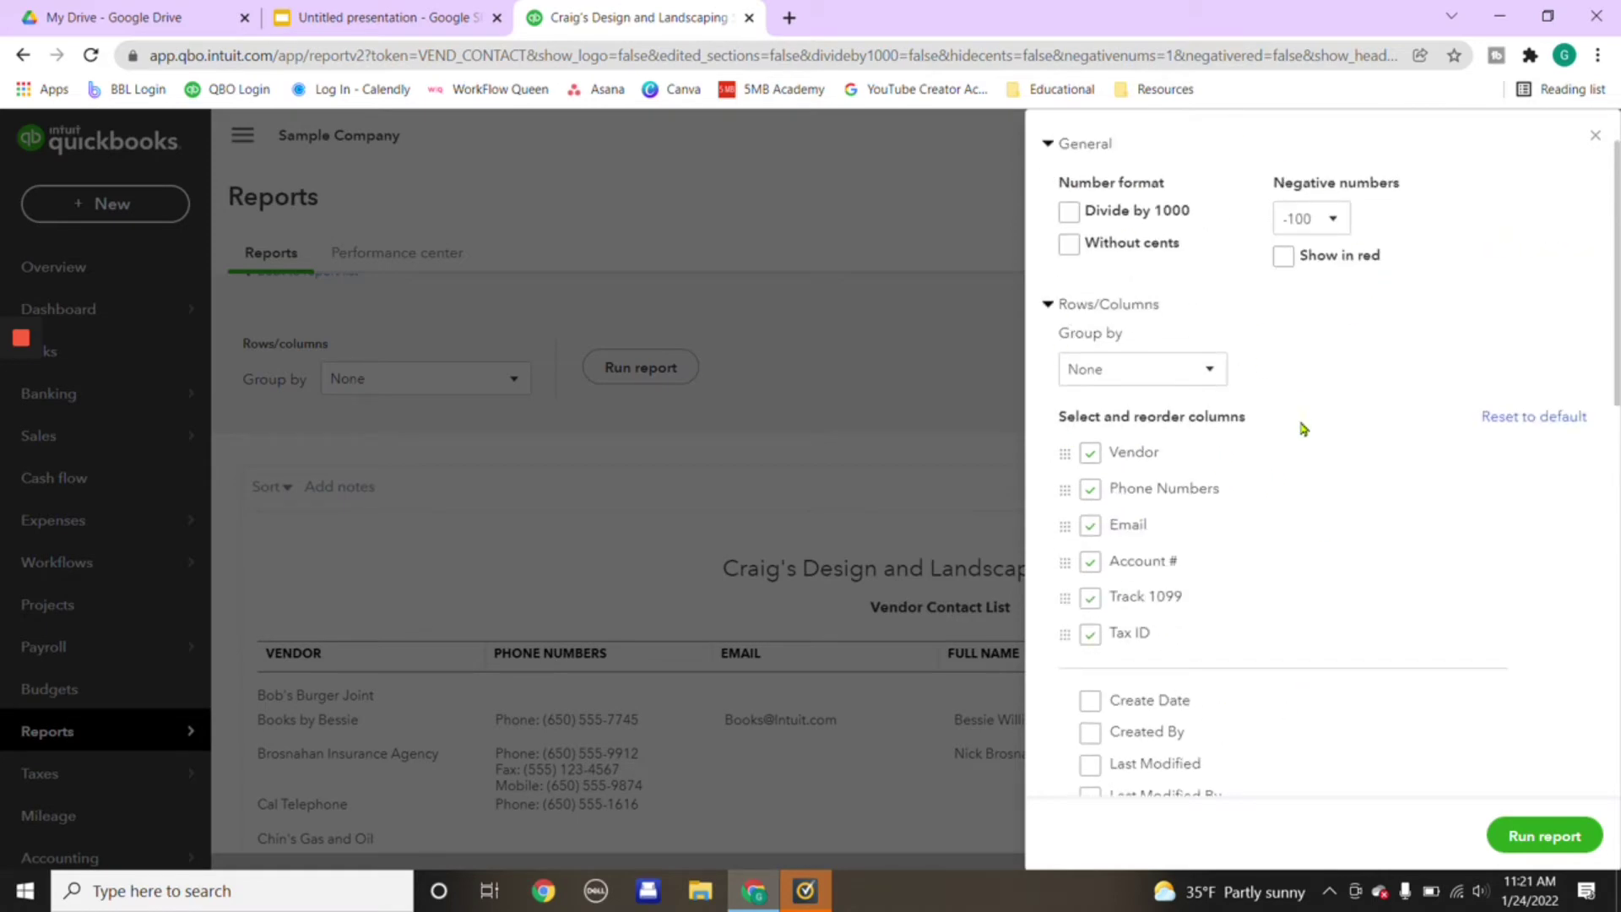
- Run the report and review the new Account #, Track 1099 and Tax ID columns
left_click(1560, 838)
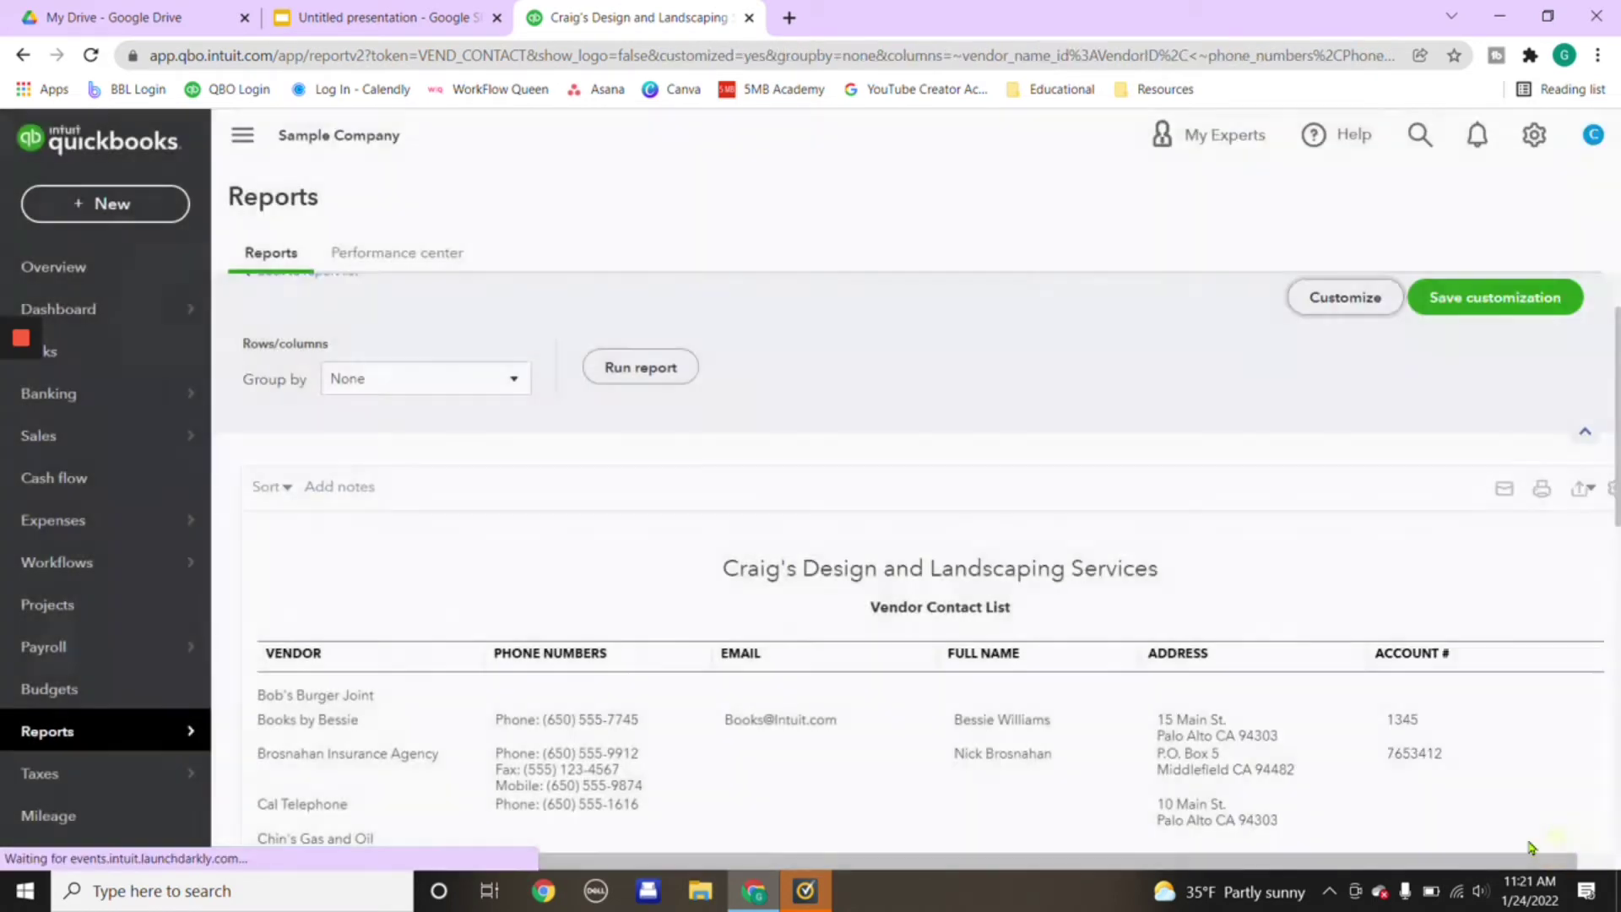
scroll(929, 372, "down", 3)
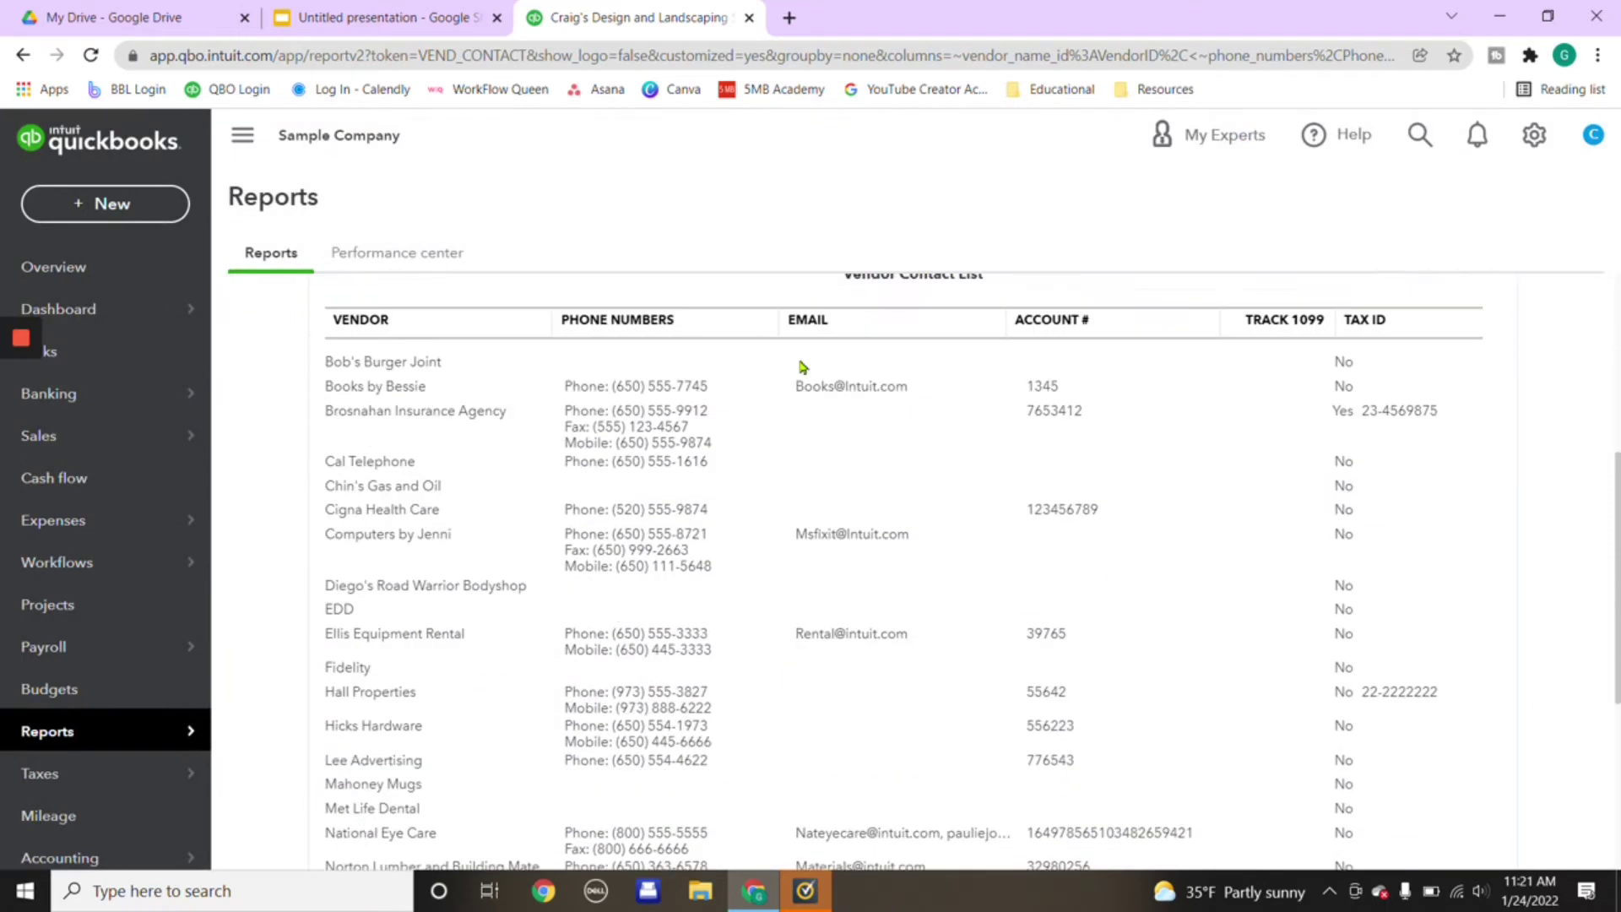
scroll(929, 470, "up", 3)
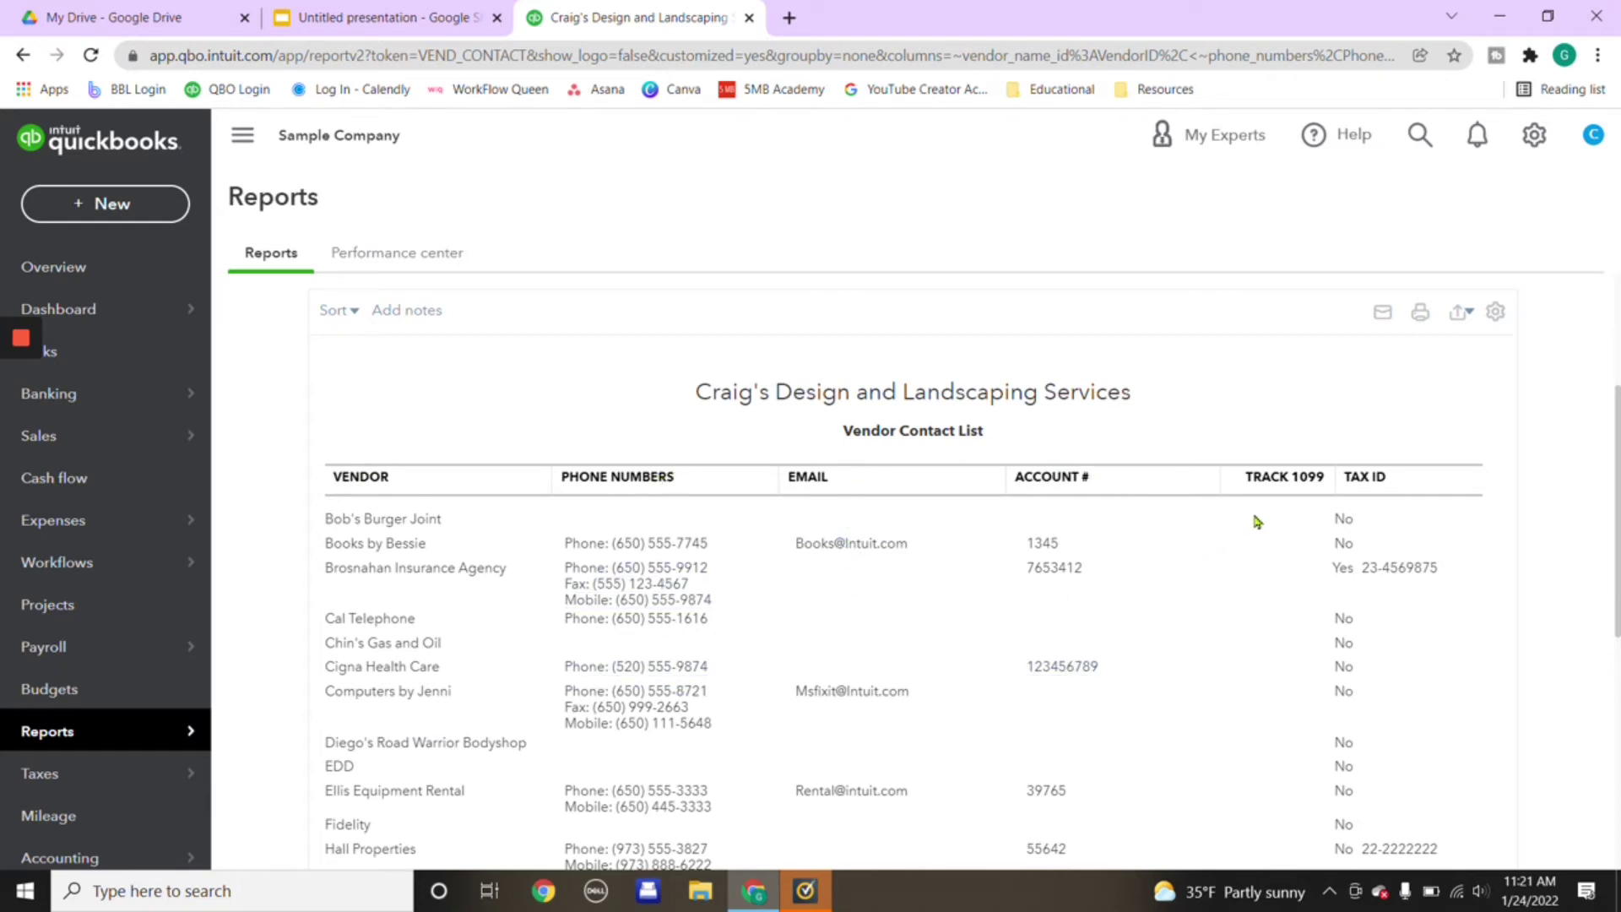
scroll(1271, 502, "down", 1)
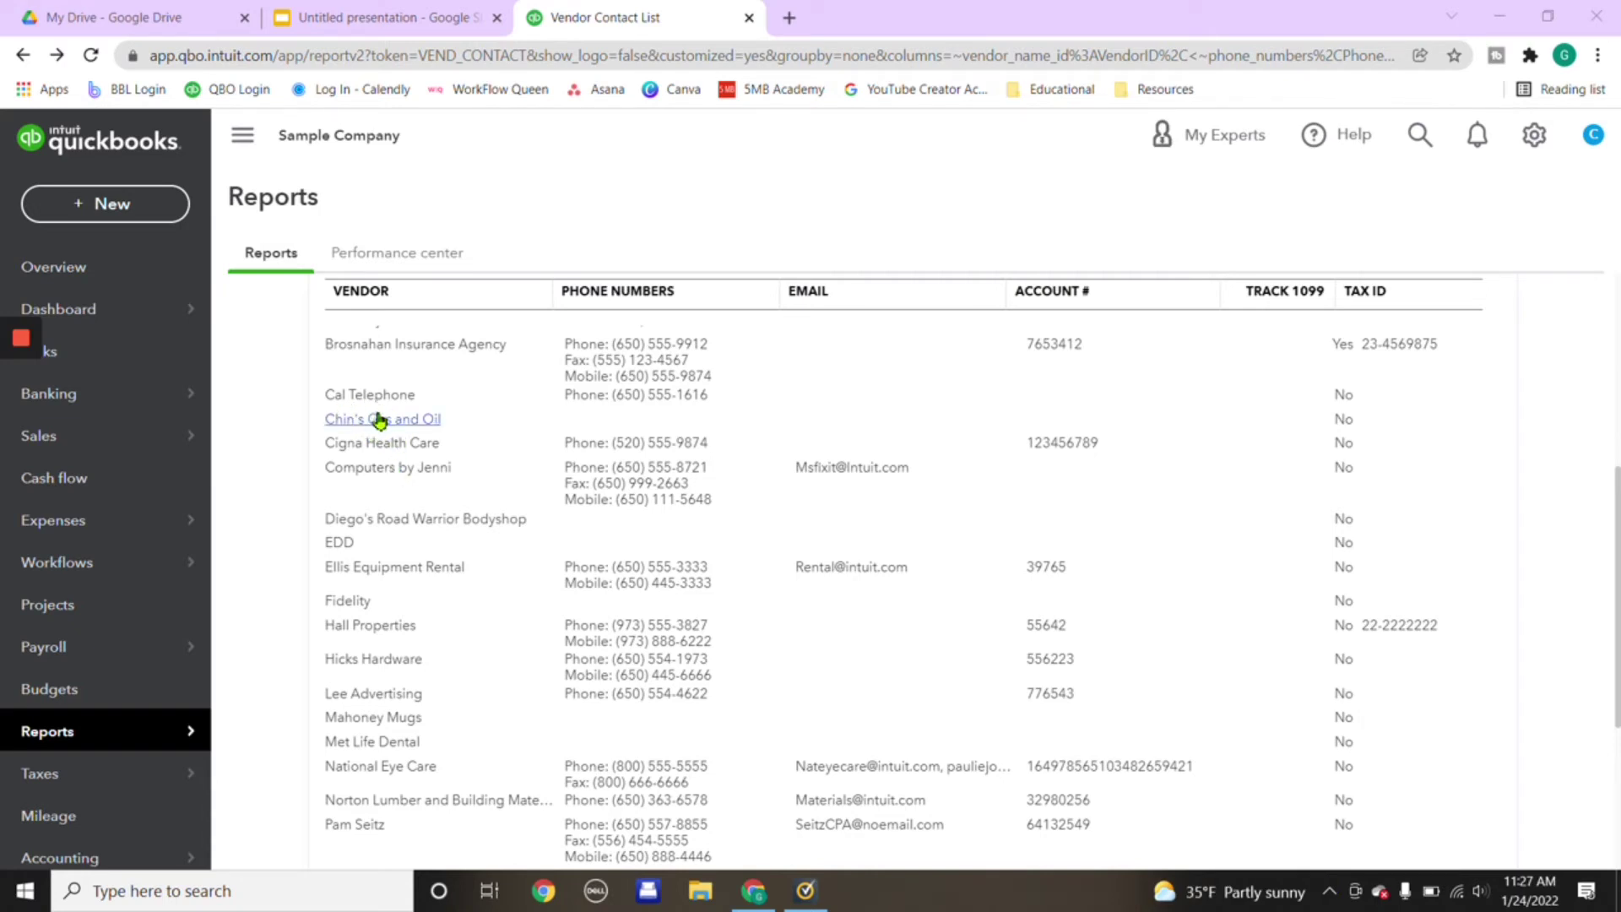
scroll(466, 491, "down", 2)
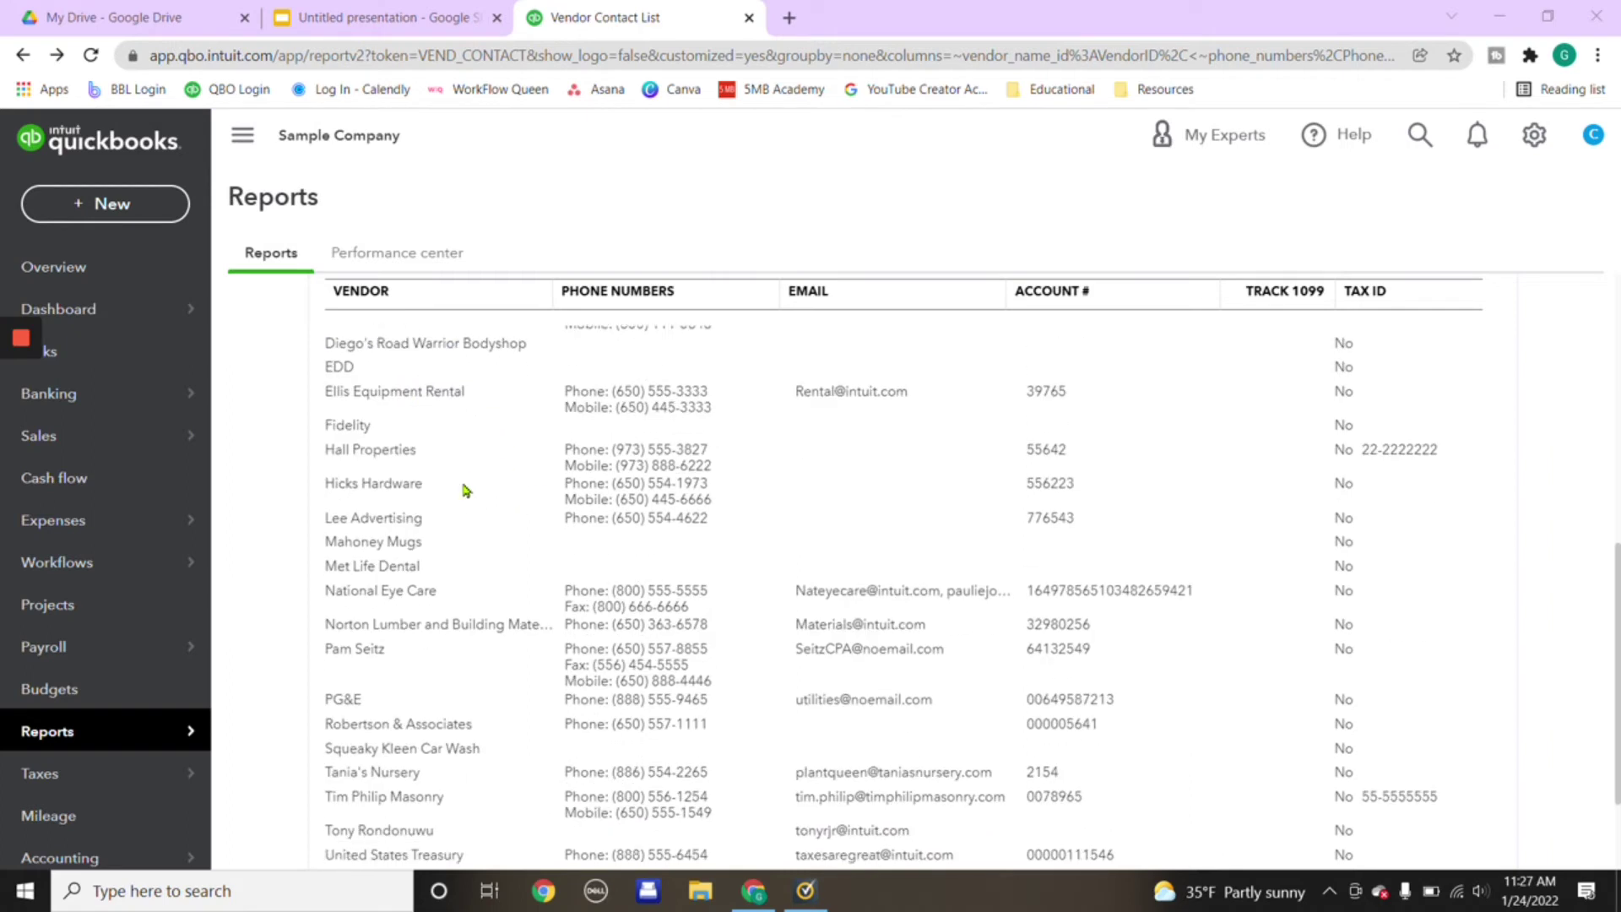
- Edit the CPA vendor to enter its business tax ID, enable 1099 tracking, and save
left_click(365, 651)
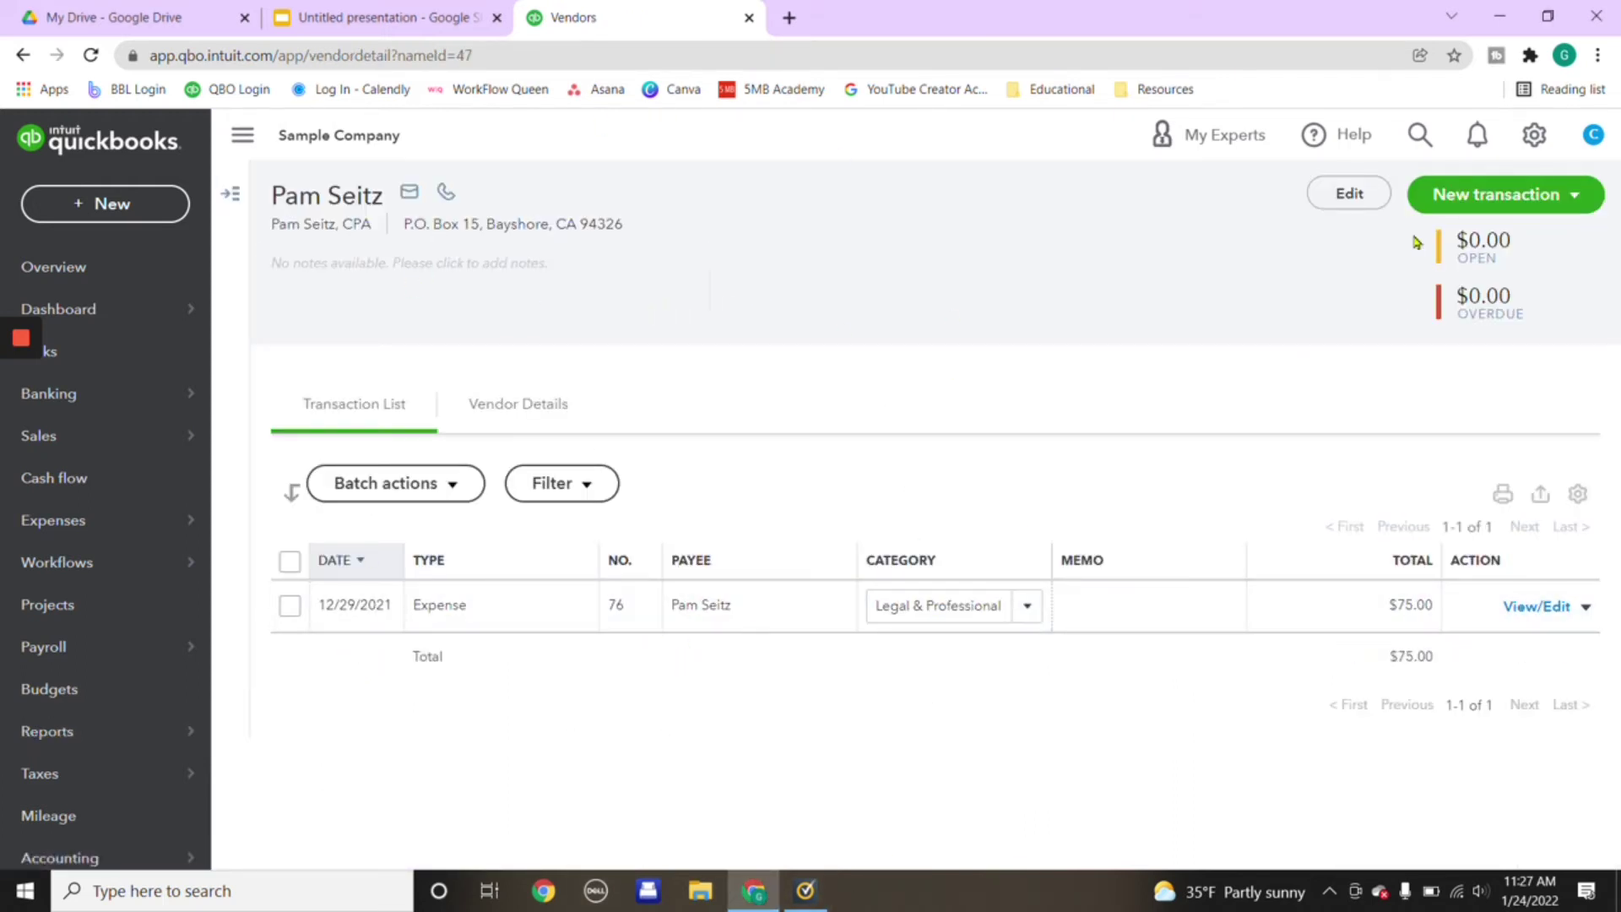
left_click(1361, 194)
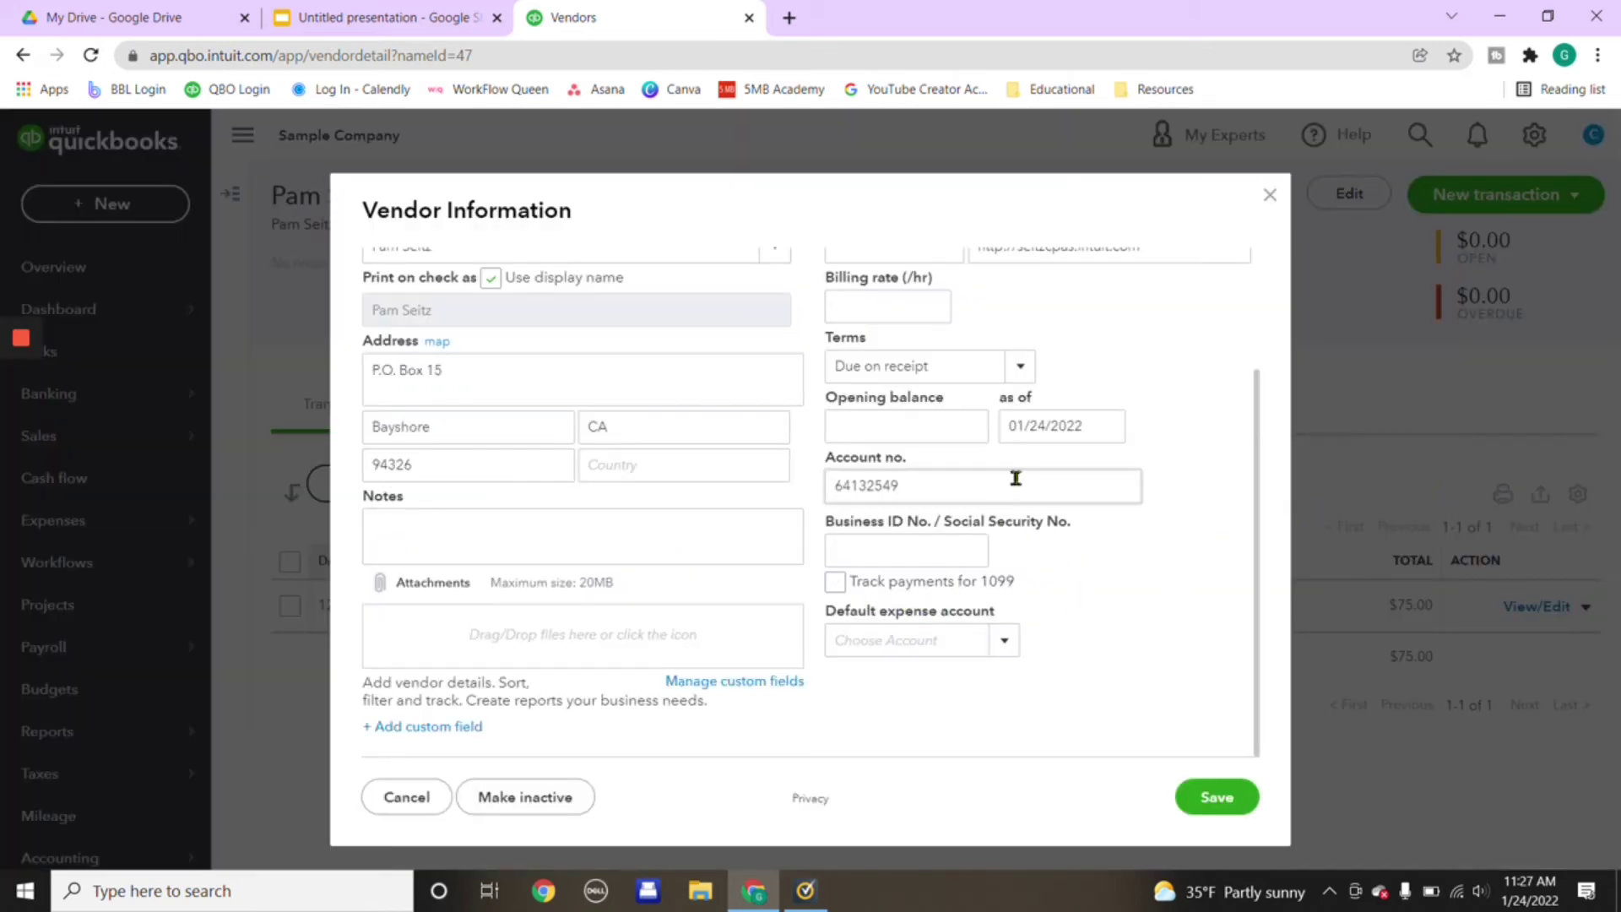
scroll(962, 456, "up", 3)
scroll(1013, 540, "down", 2)
scroll(1011, 532, "down", 1)
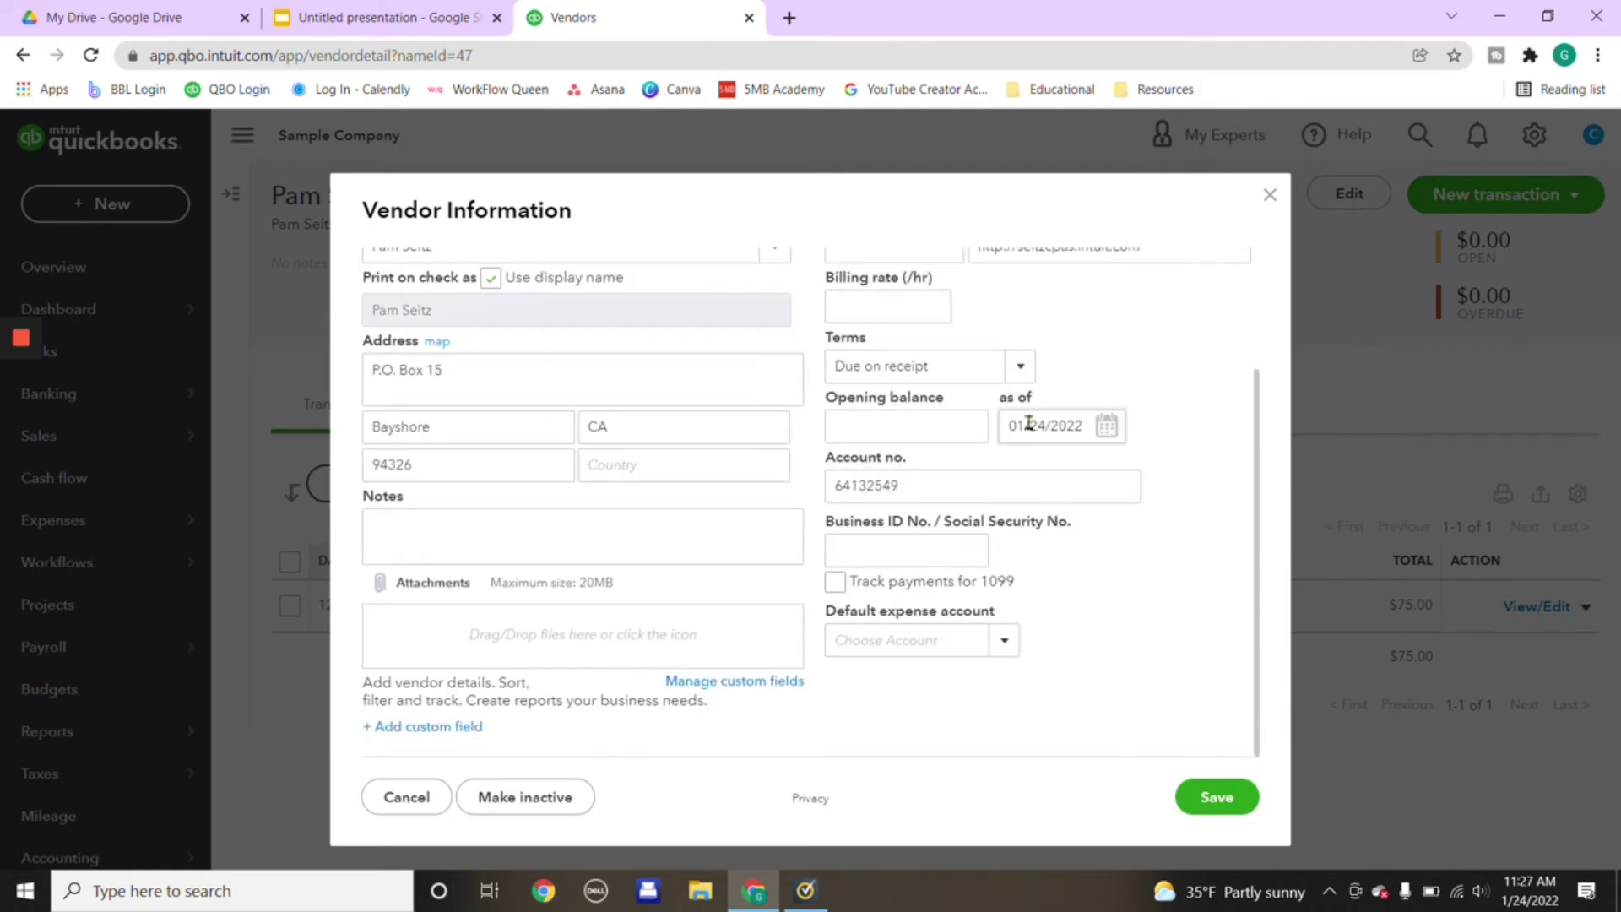
left_click(921, 556)
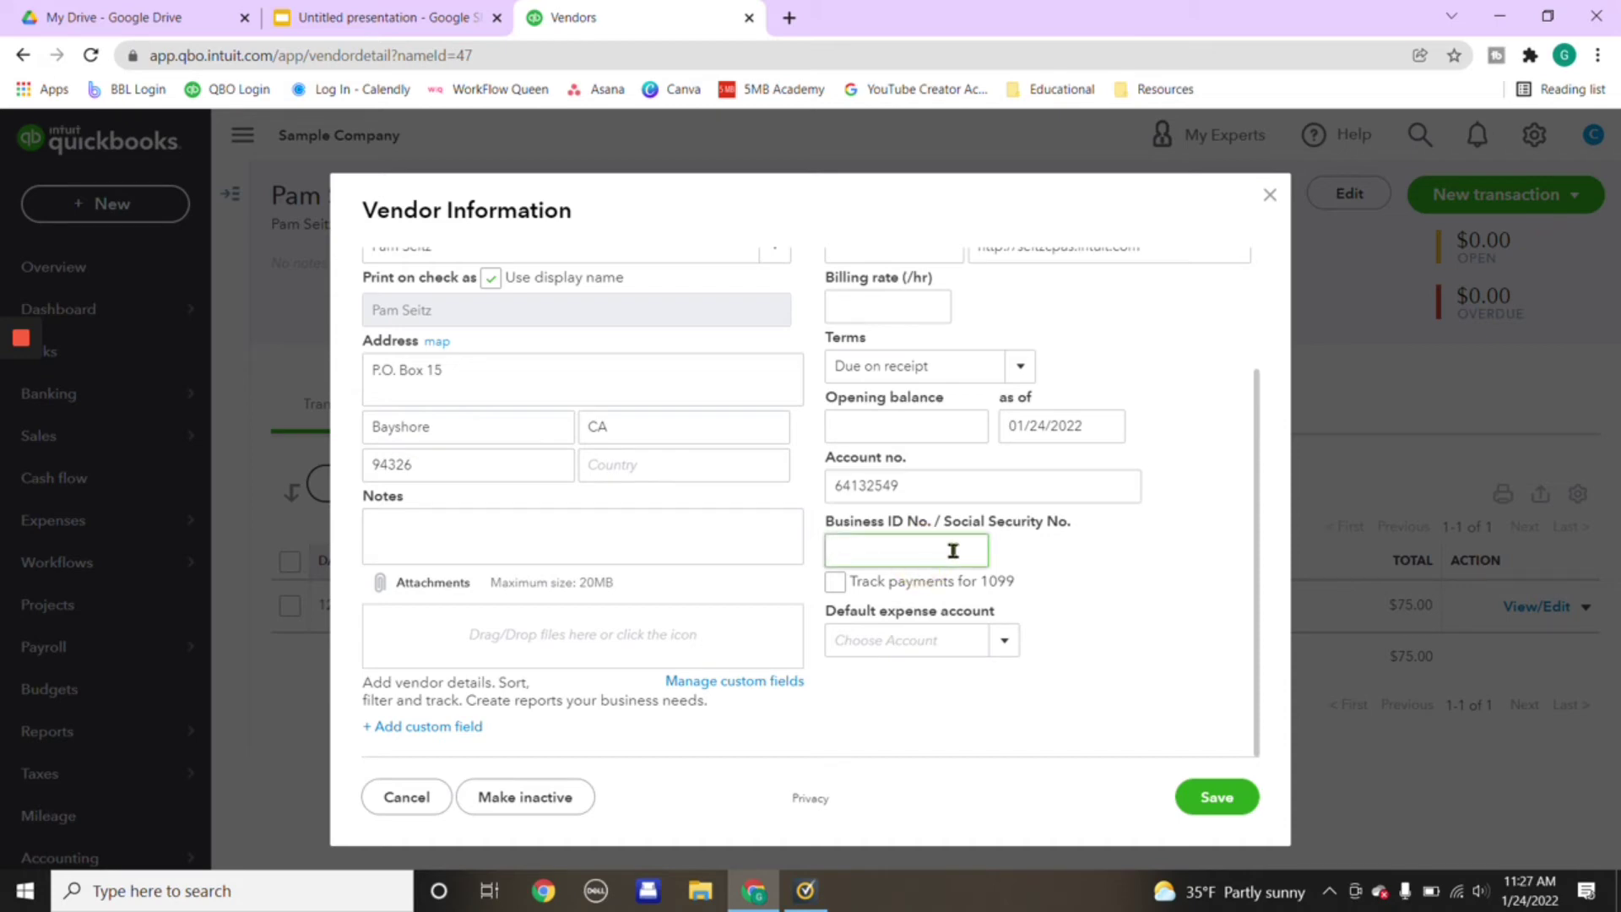
type("52-6262626")
left_click(834, 583)
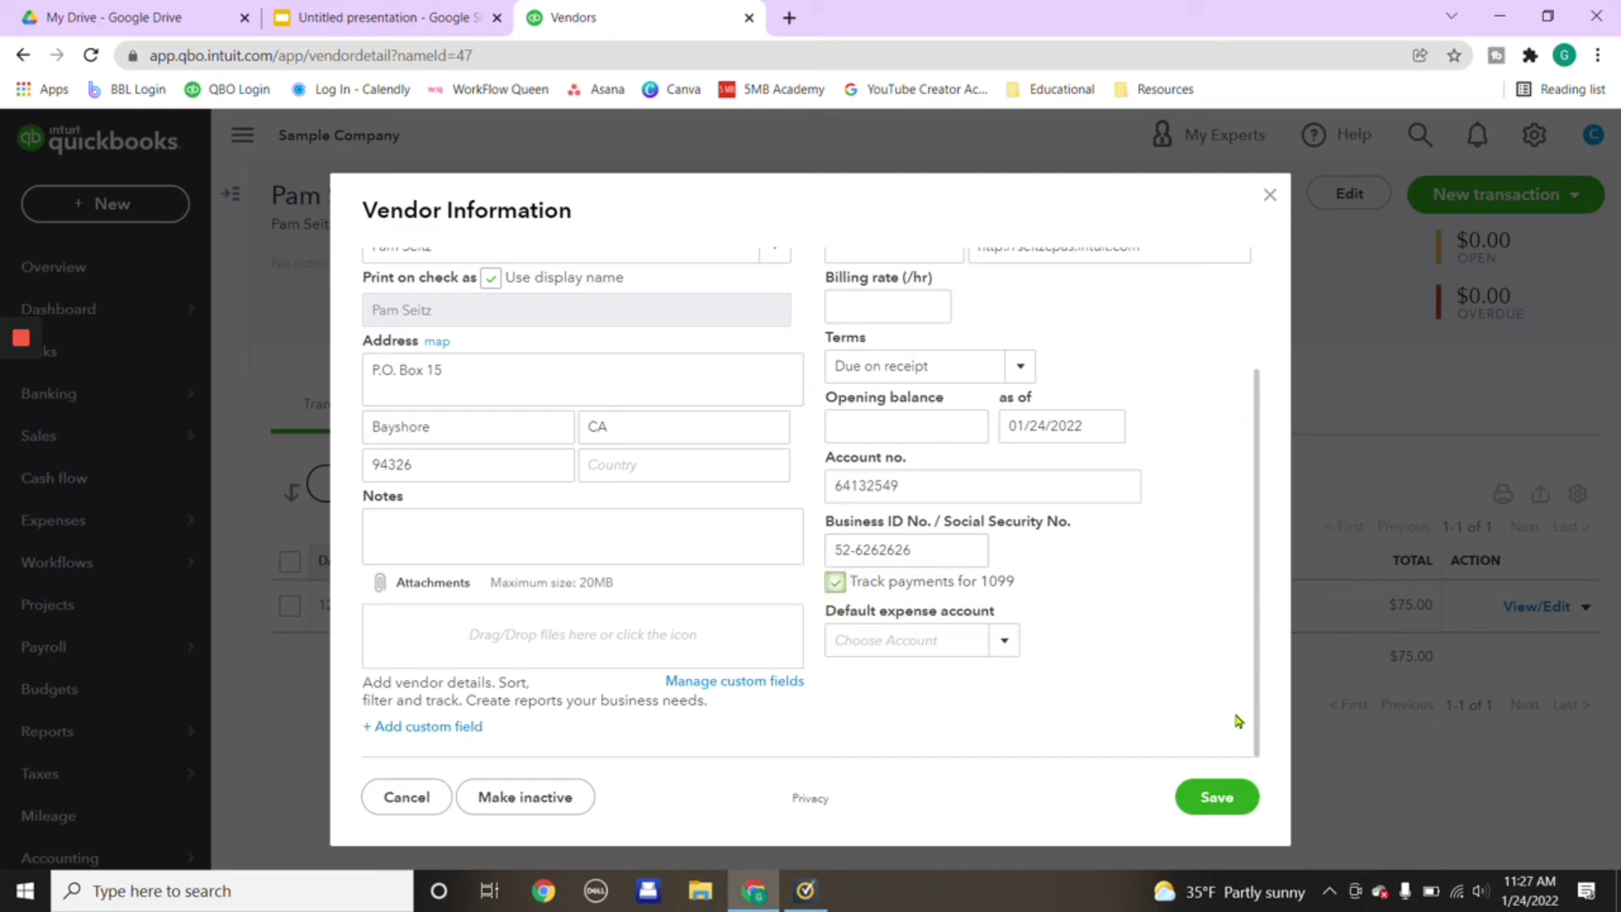
left_click(1196, 799)
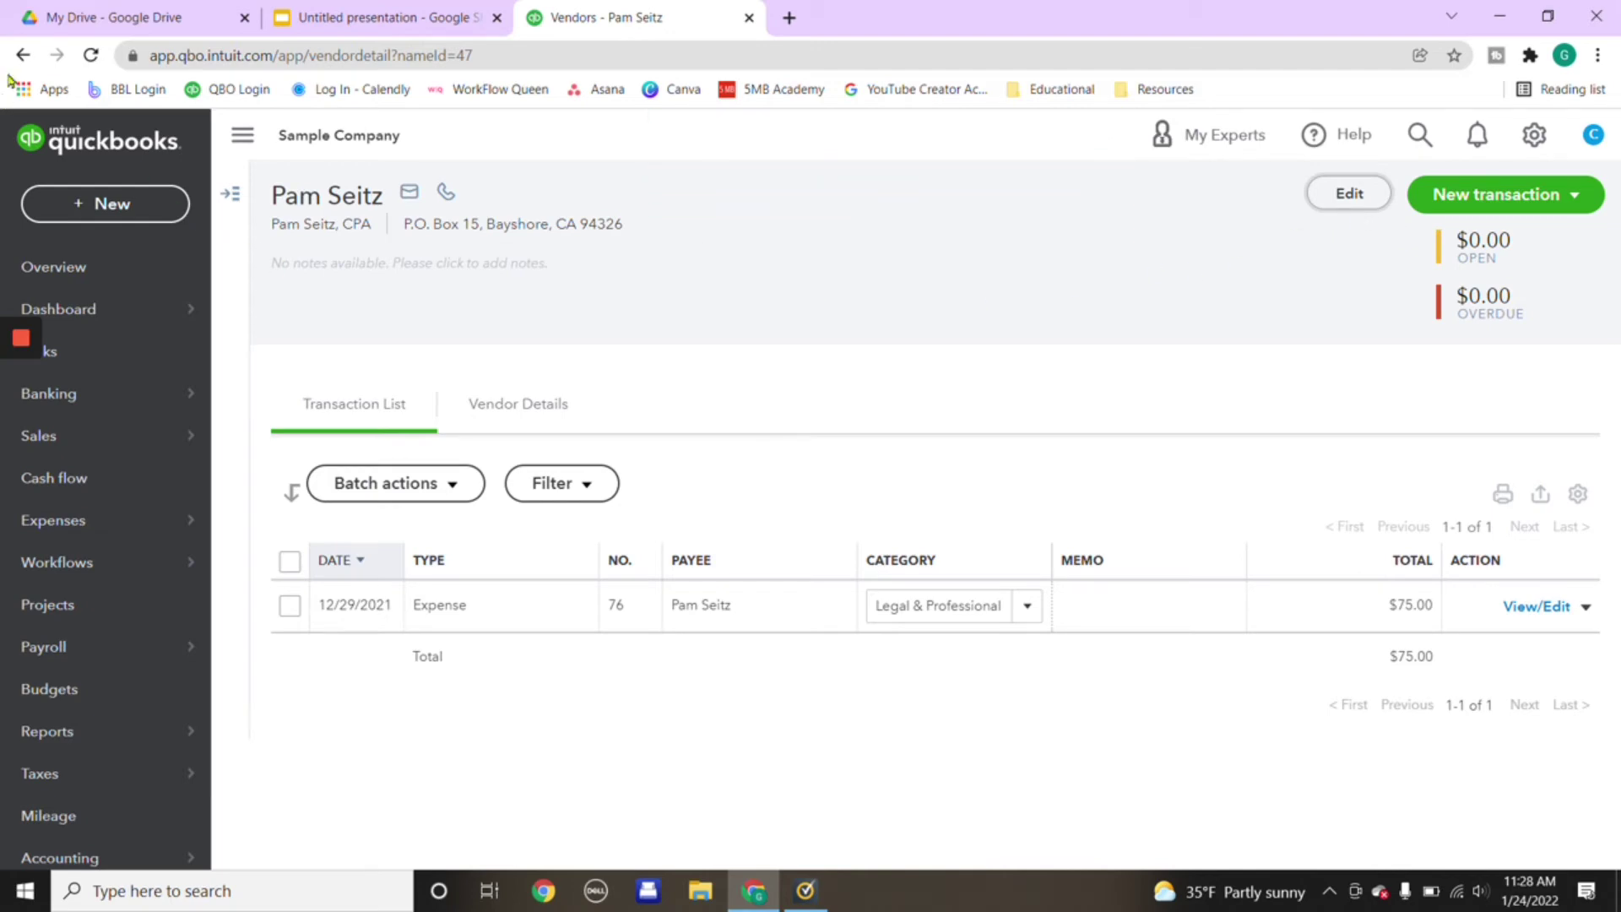
- Go back to the Vendor Contact List and check the CPA vendor's Track 1099 and Tax ID values
left_click(23, 55)
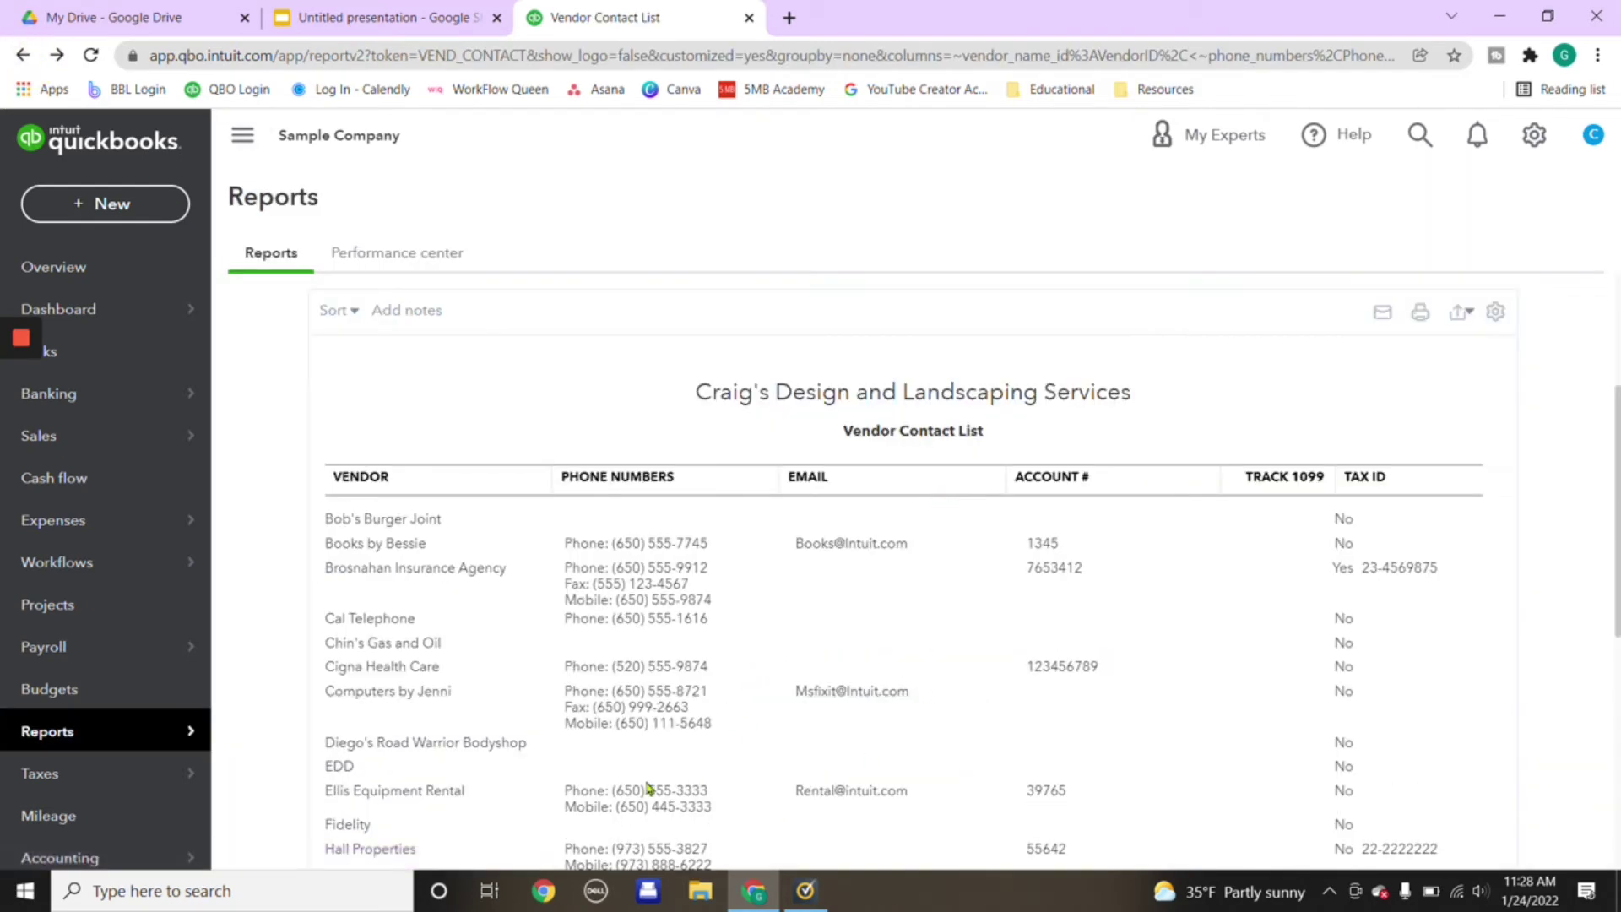
scroll(634, 794, "down", 5)
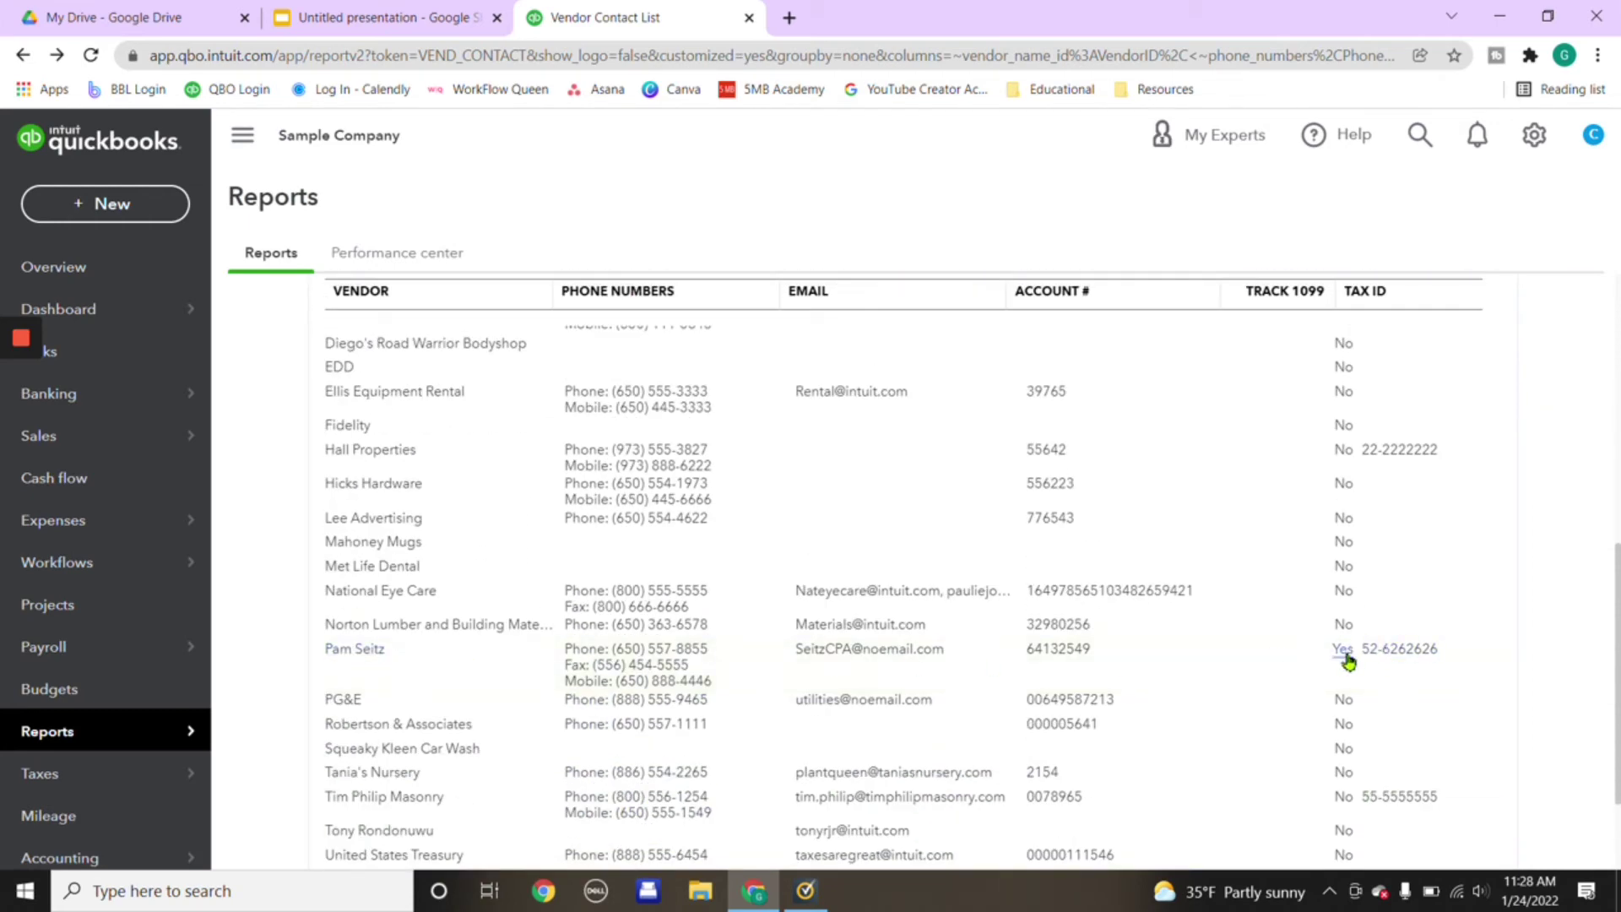
left_click(1423, 649)
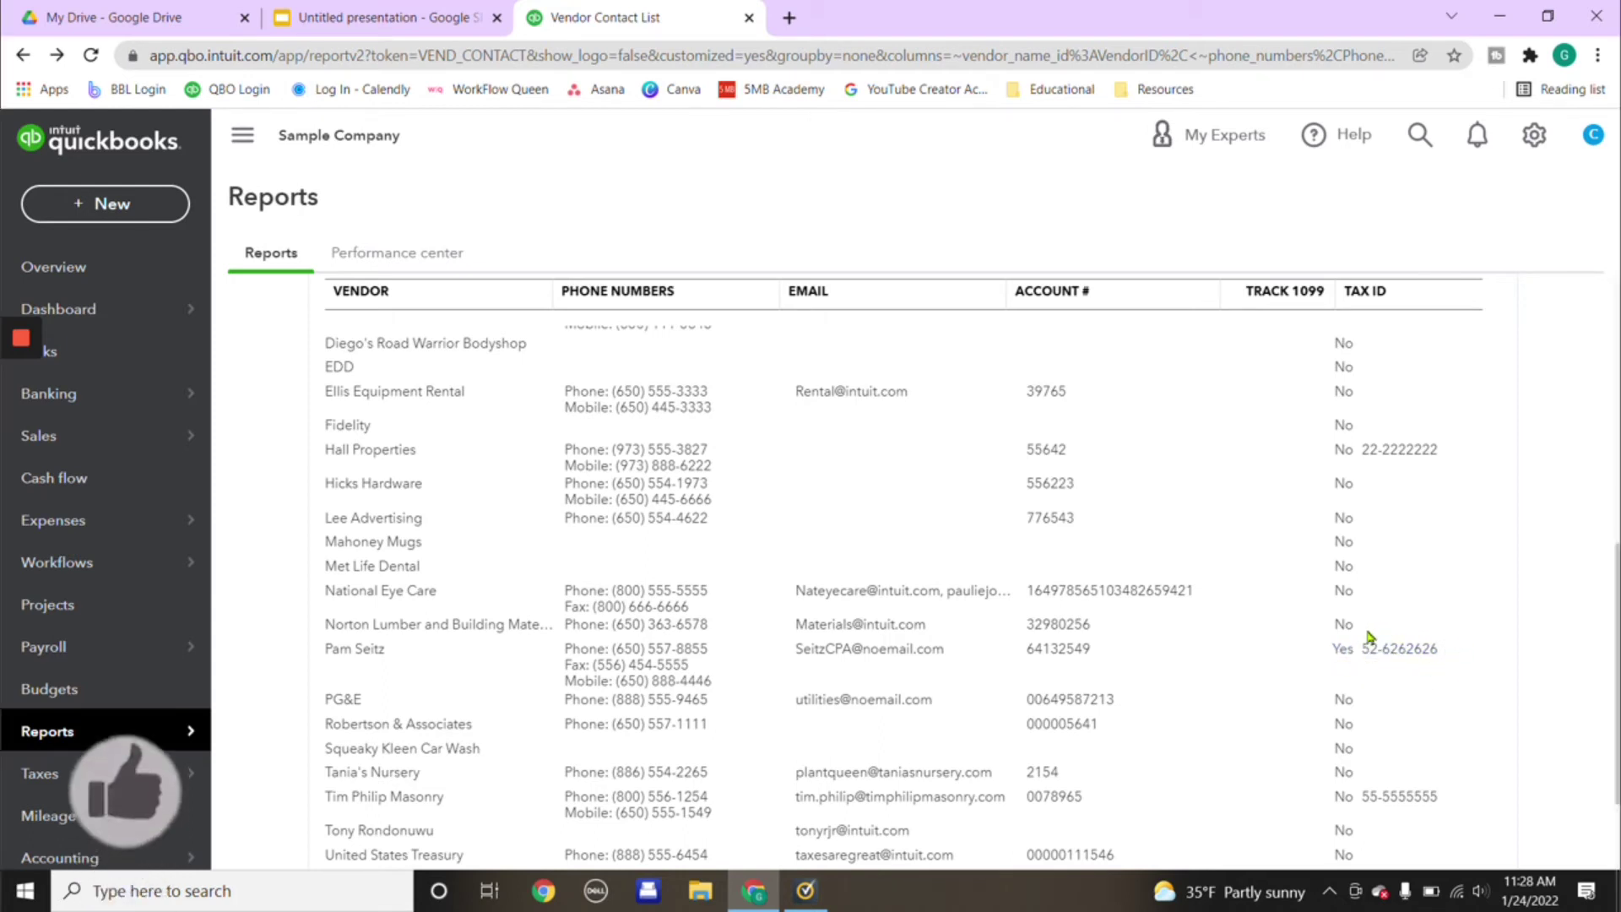
mouse_move(175, 695)
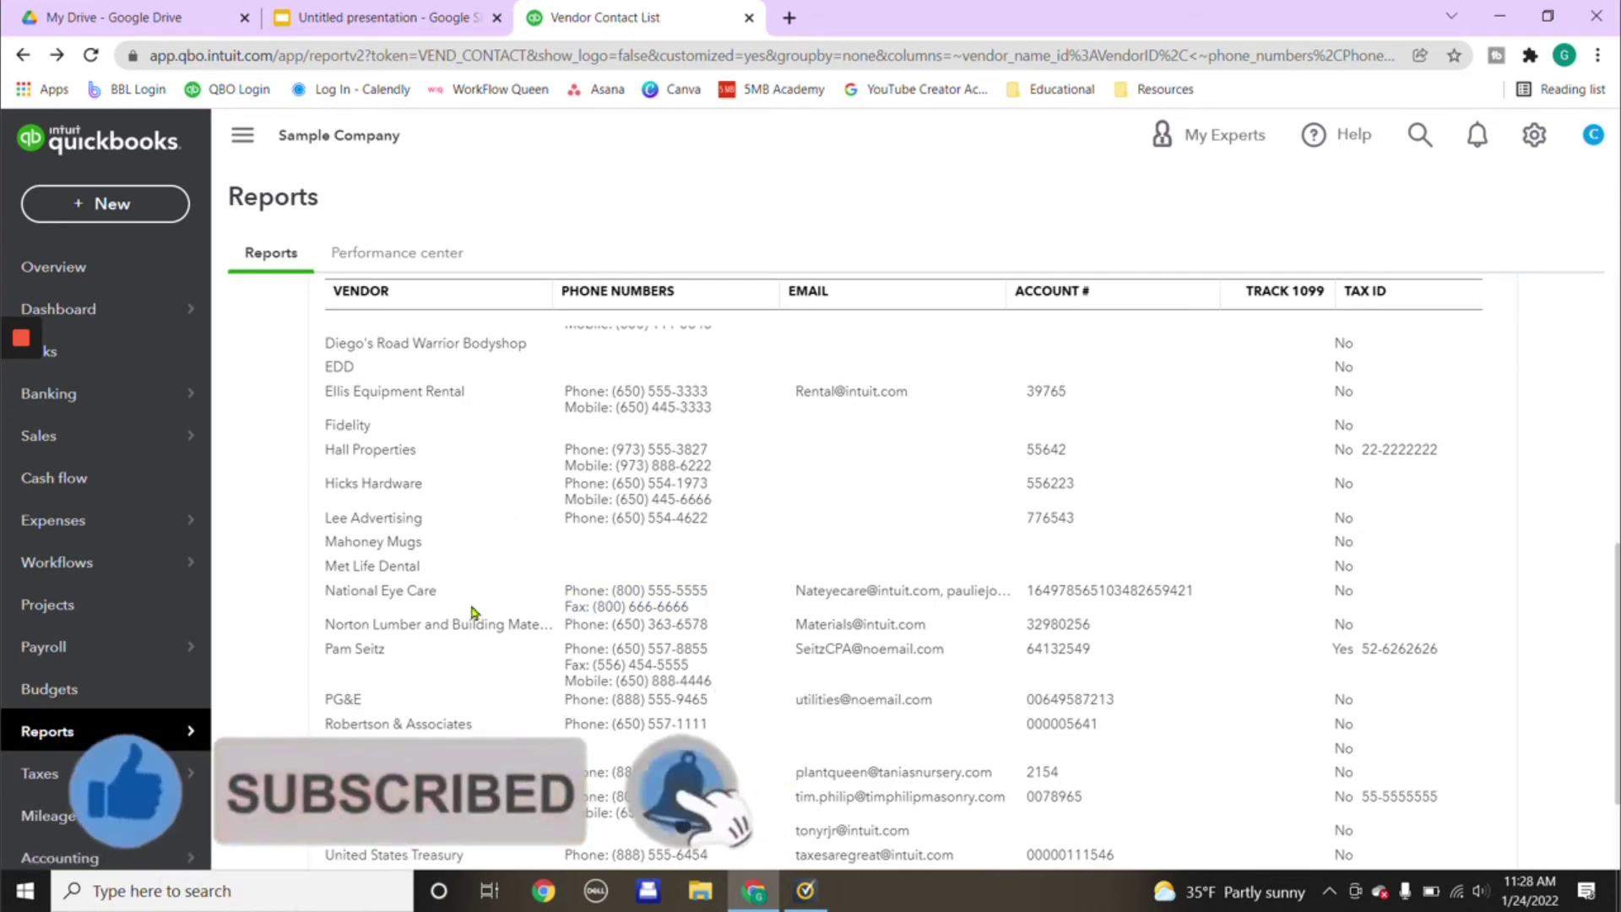
scroll(529, 506, "down", 2)
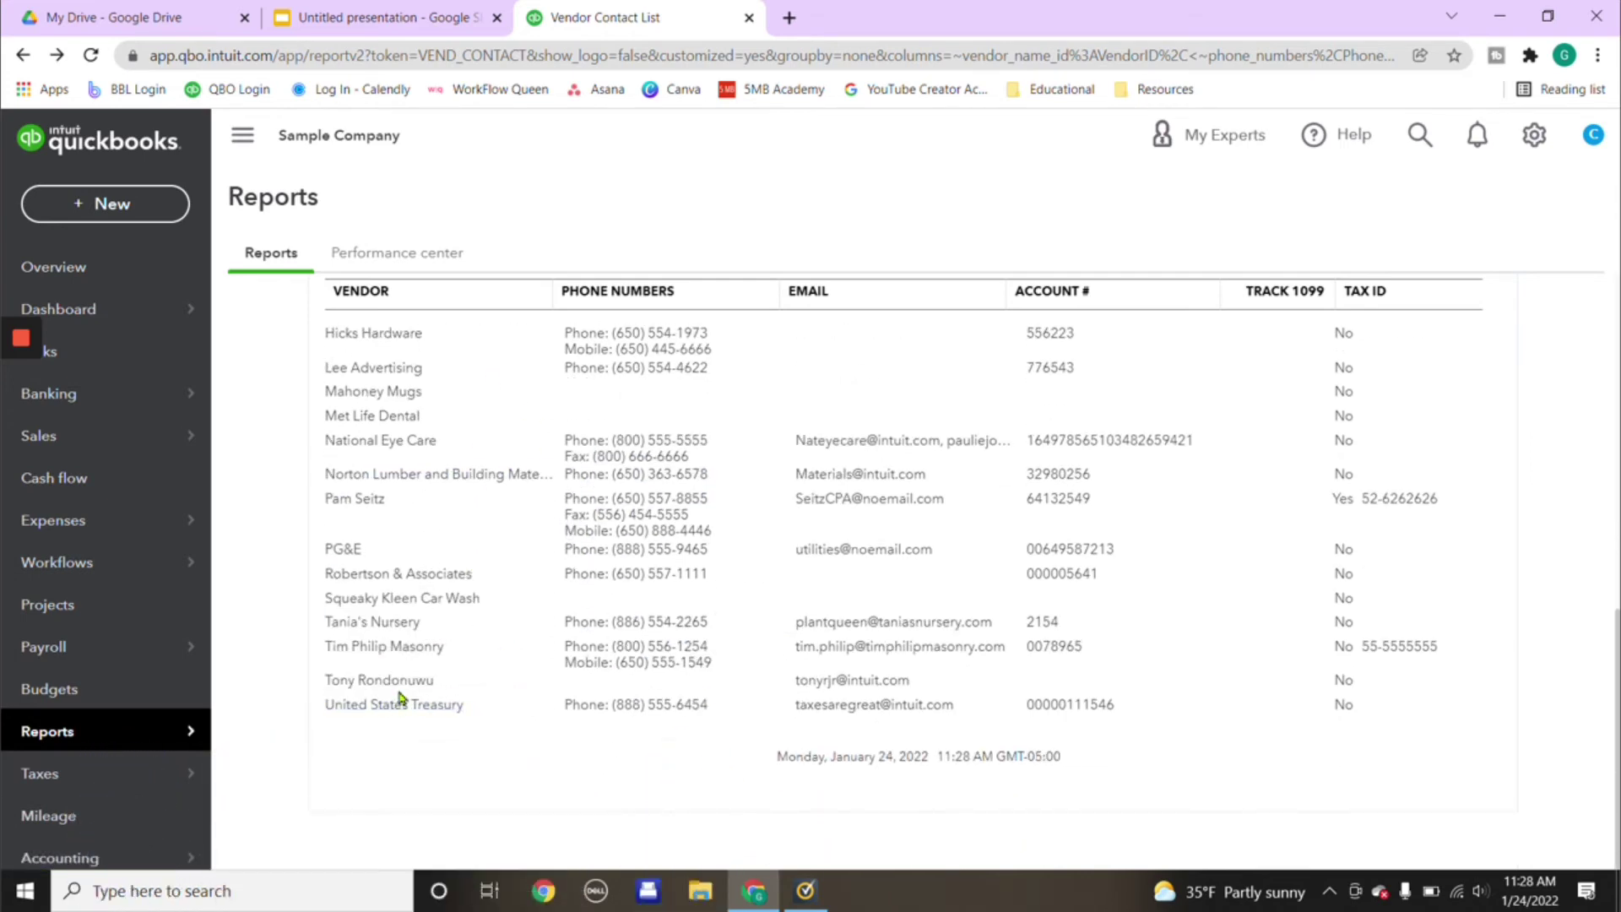
scroll(416, 705, "up", 2)
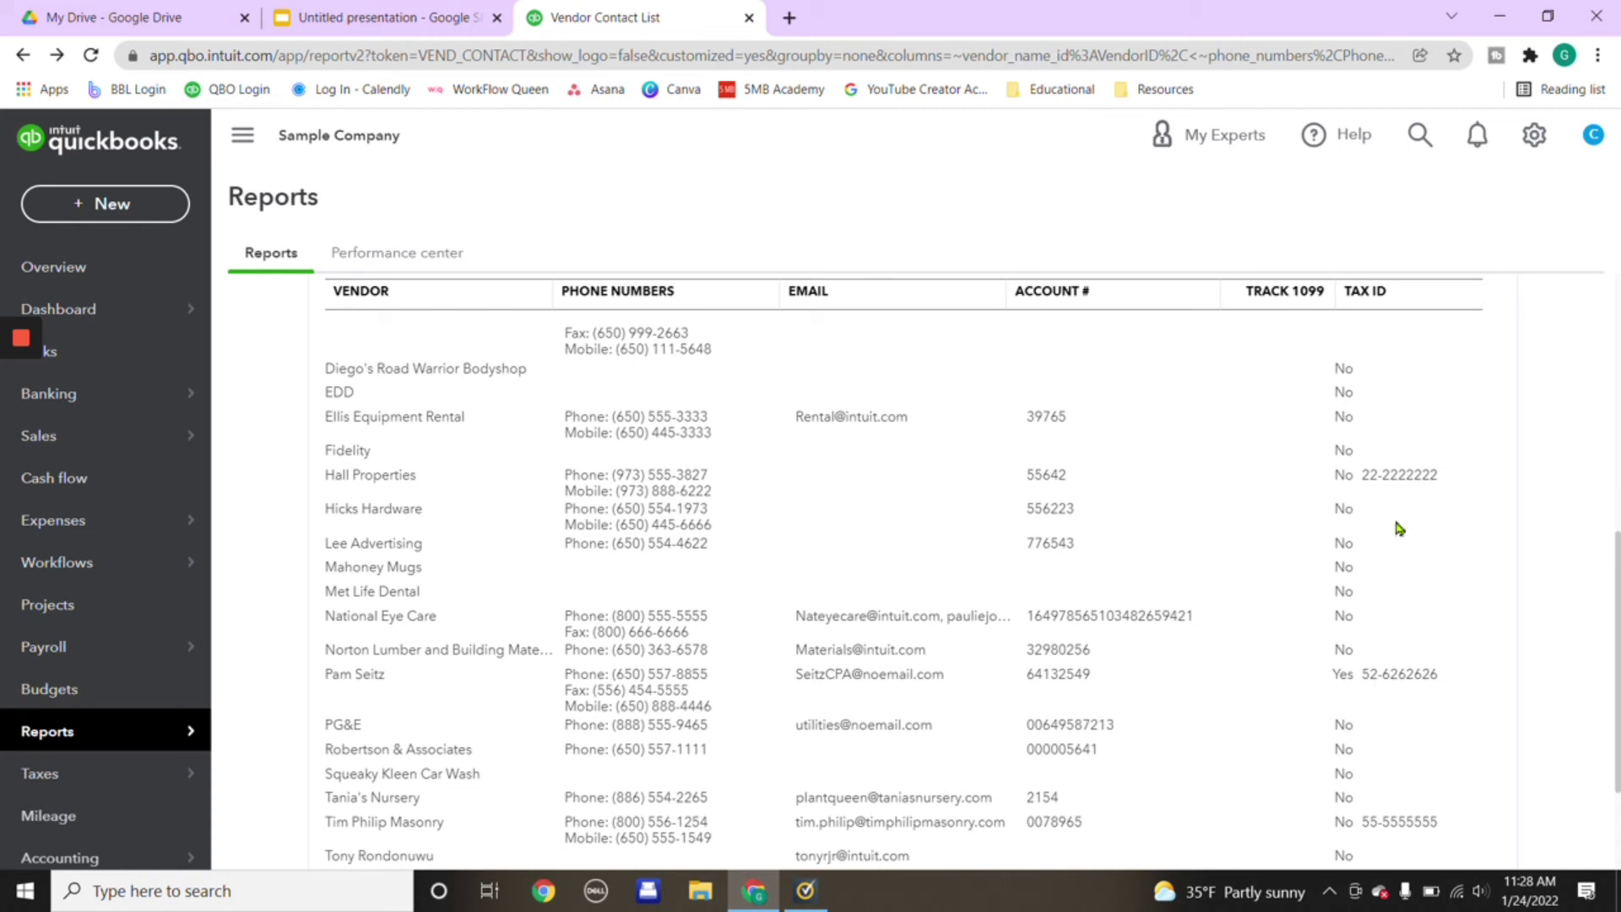
scroll(1396, 522, "up", 3)
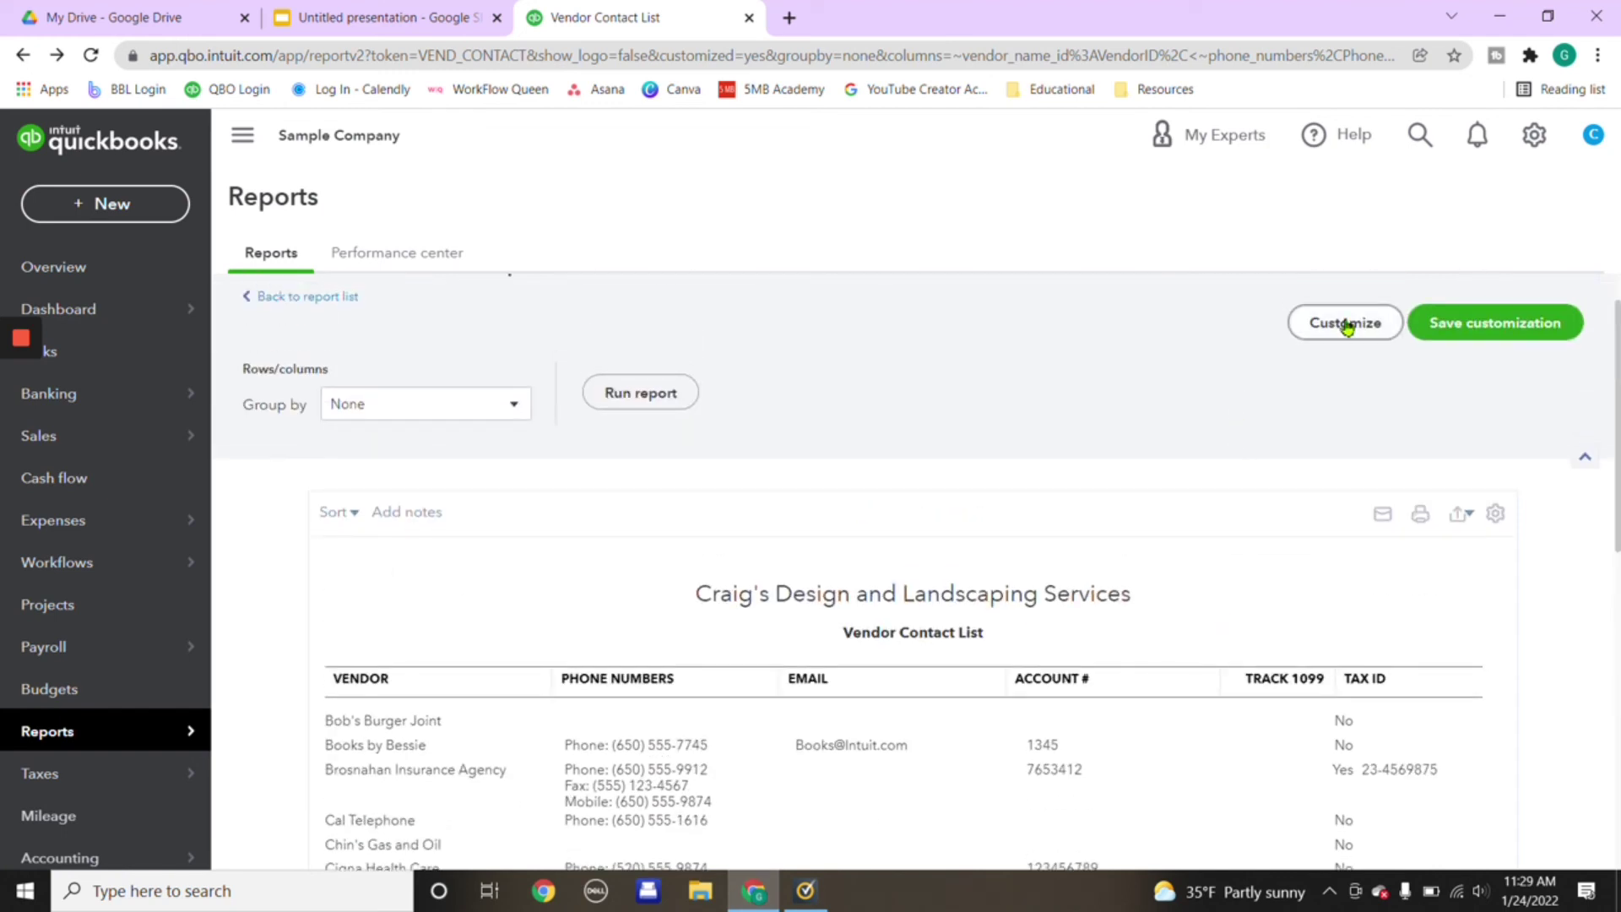
- Save the customization as a custom report named 'Vendor W-9 checklist'
left_click(1484, 330)
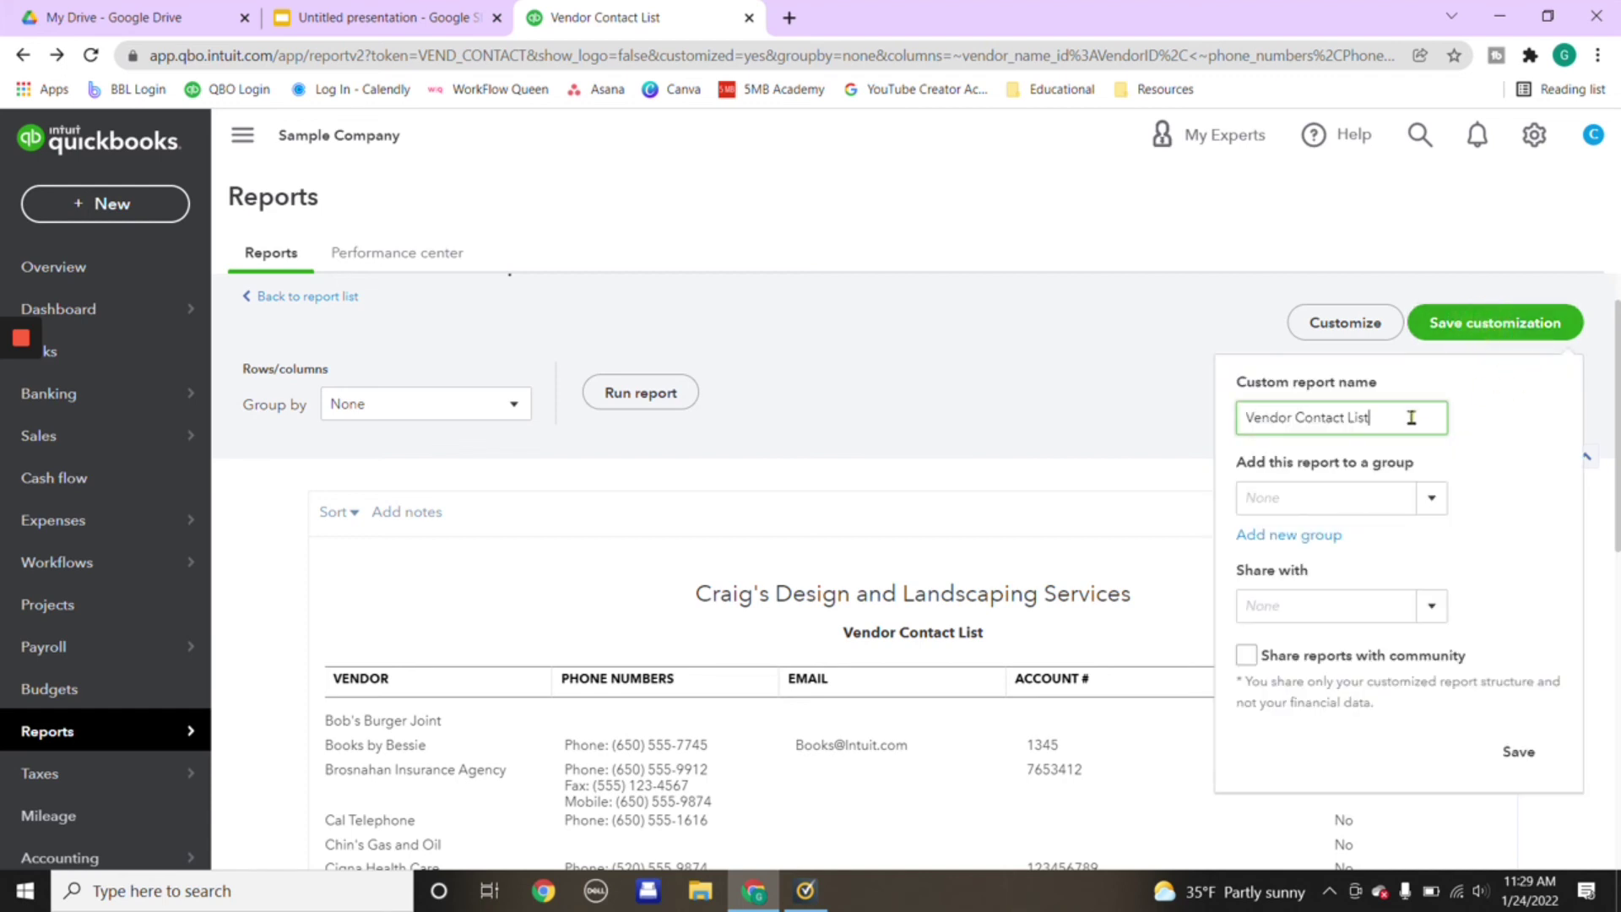
left_click_drag(1418, 417, 1233, 443)
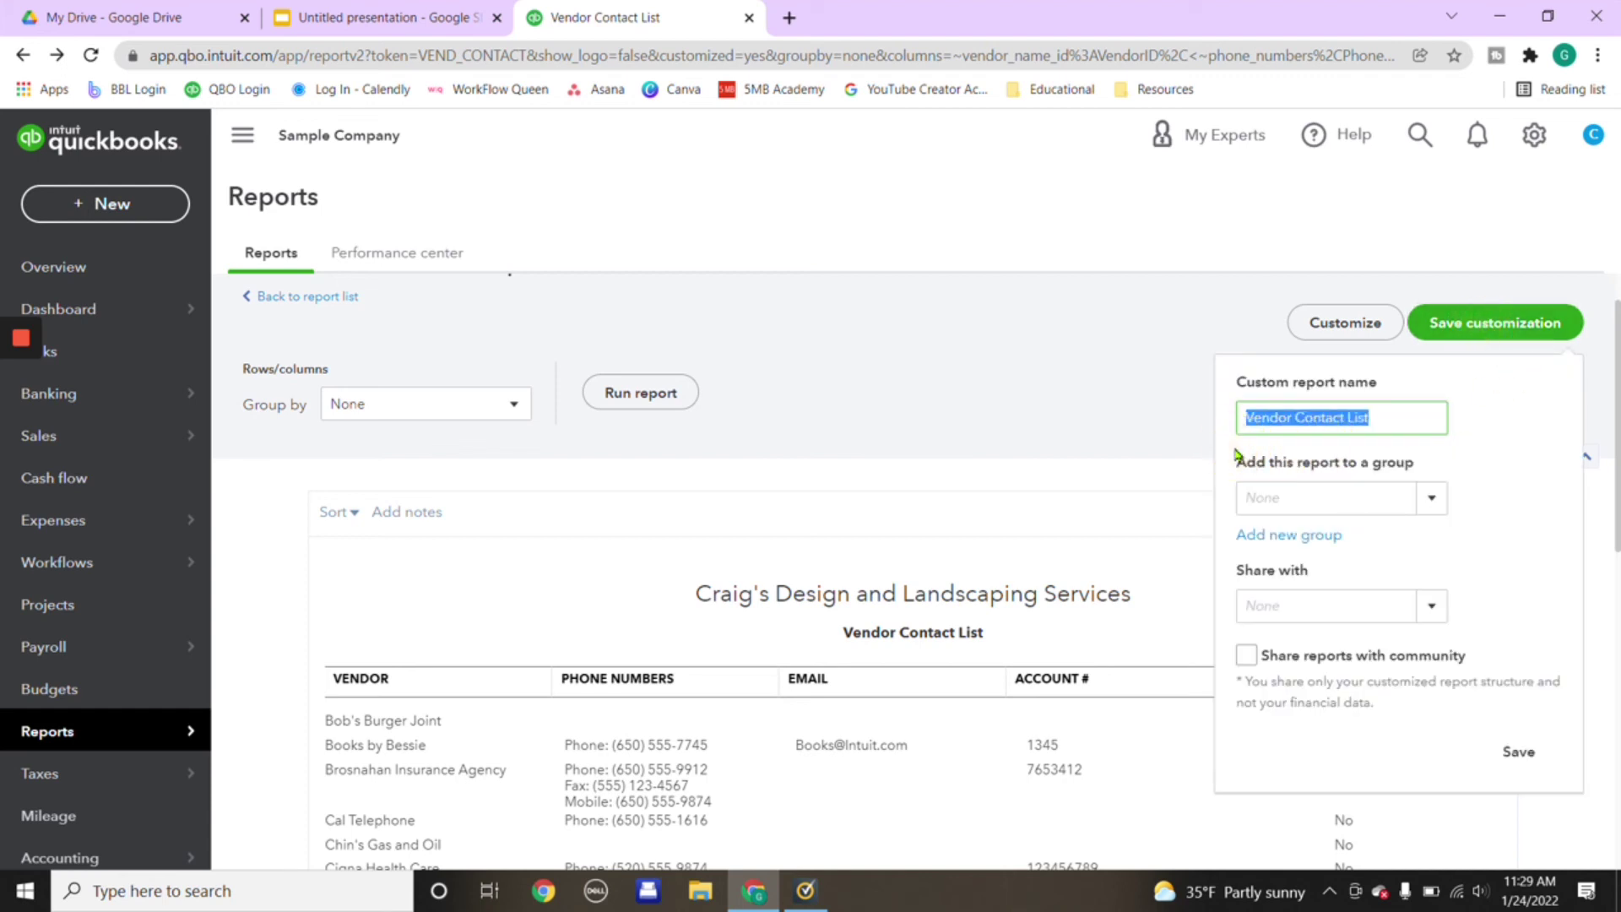
left_click(1236, 456)
triple_click(1423, 419)
type("Vendo")
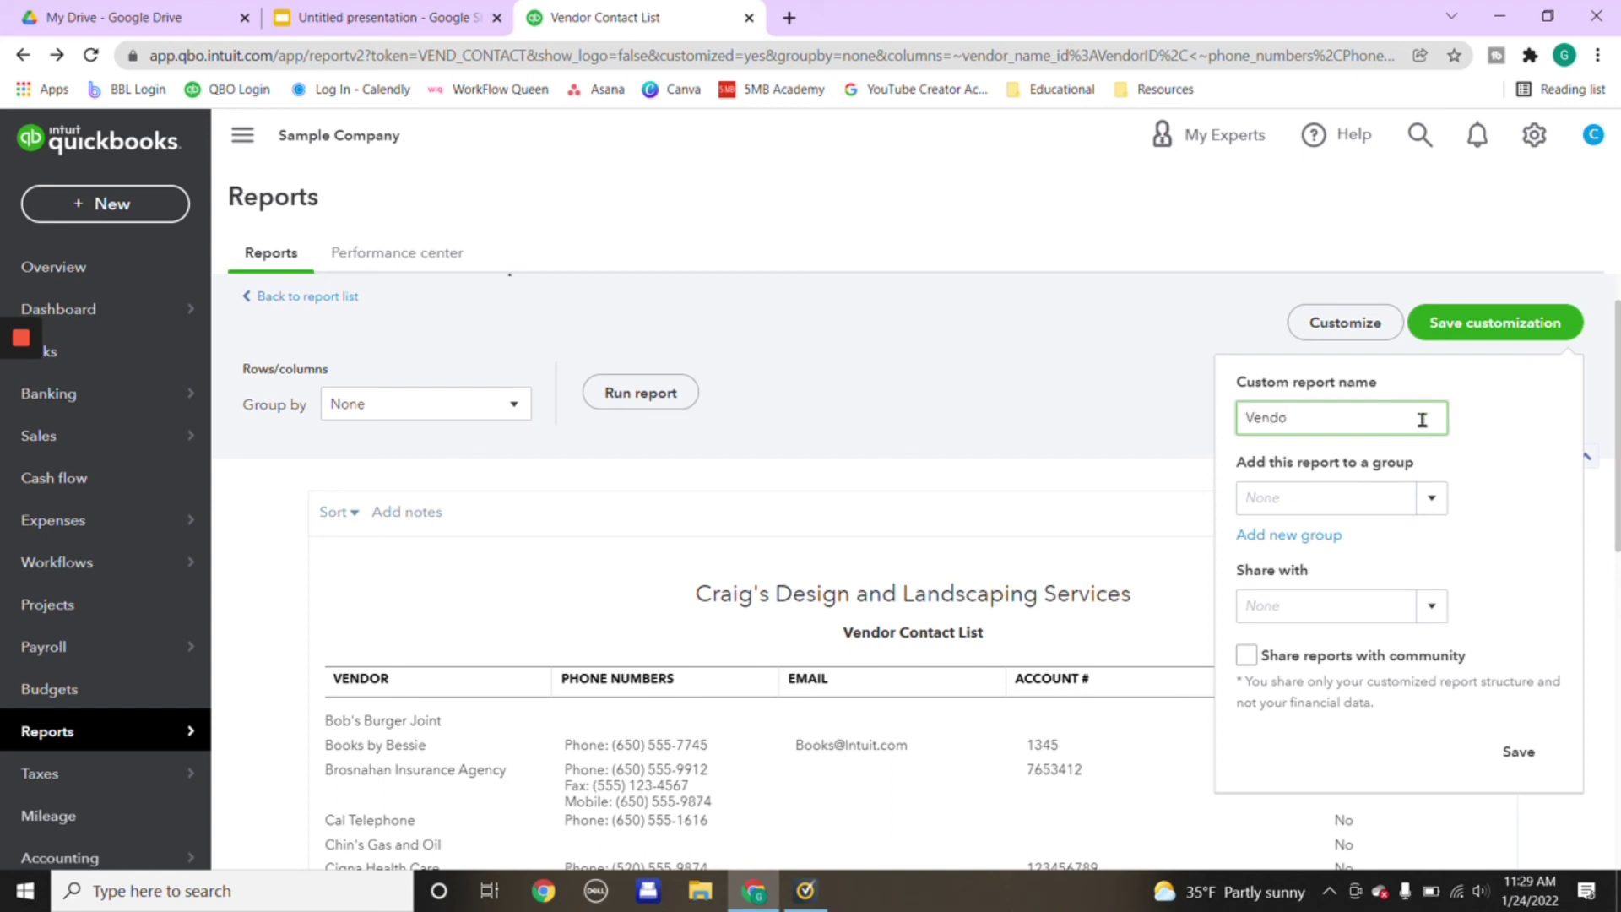
type("r W-9 chedklis")
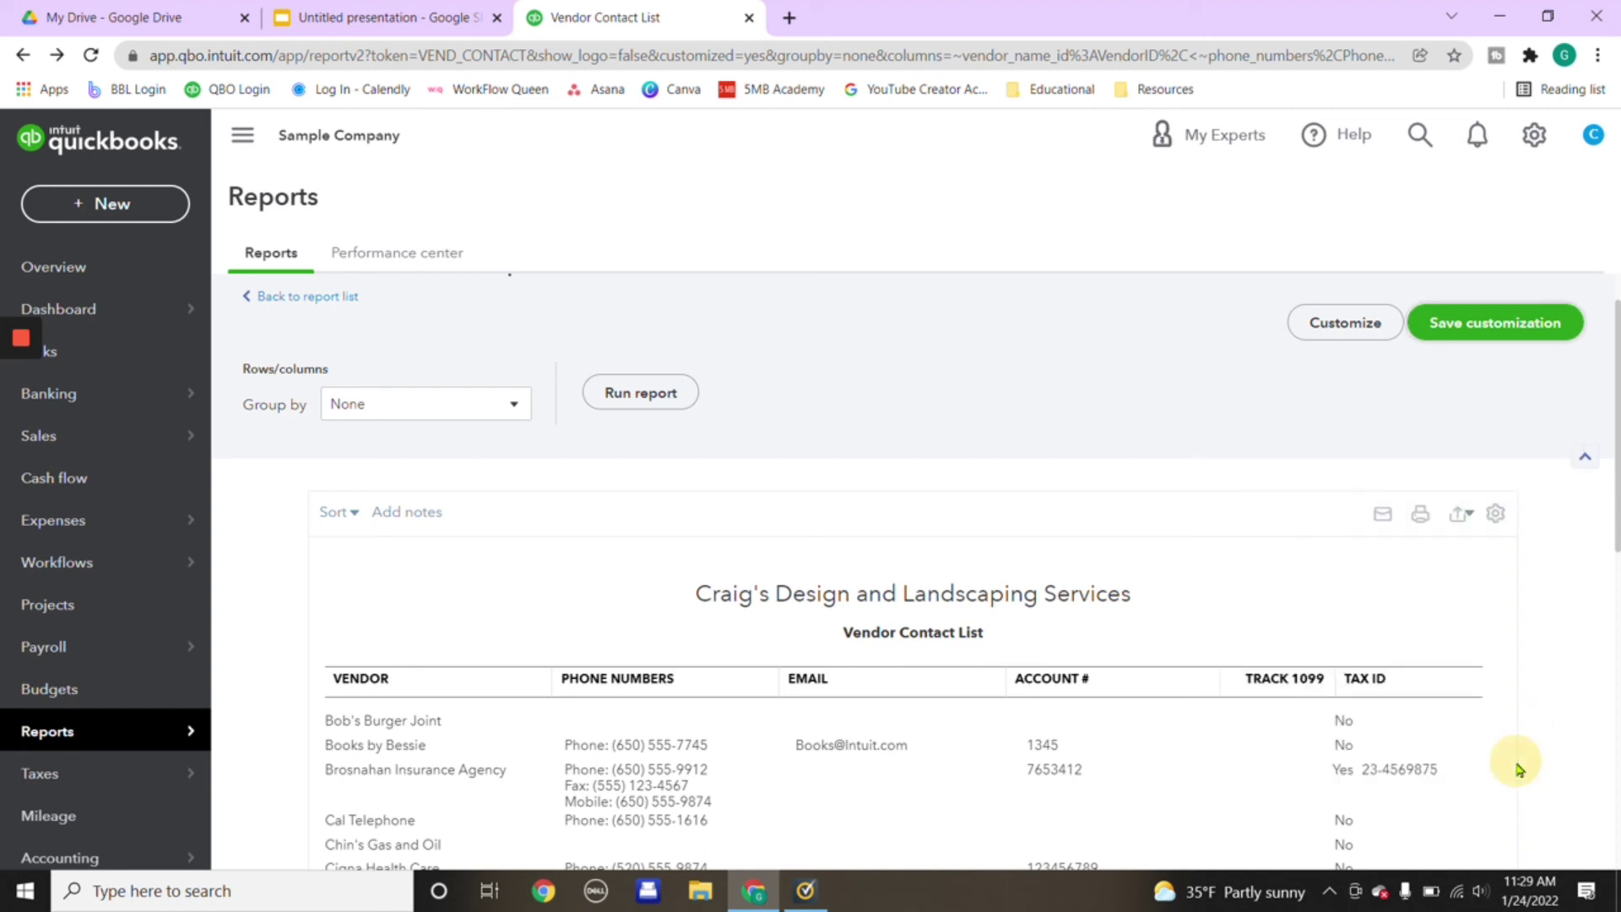
- Open Vendor W-9 checklist from the Custom reports list on the Reports page
mouse_move(169, 735)
left_click(226, 730)
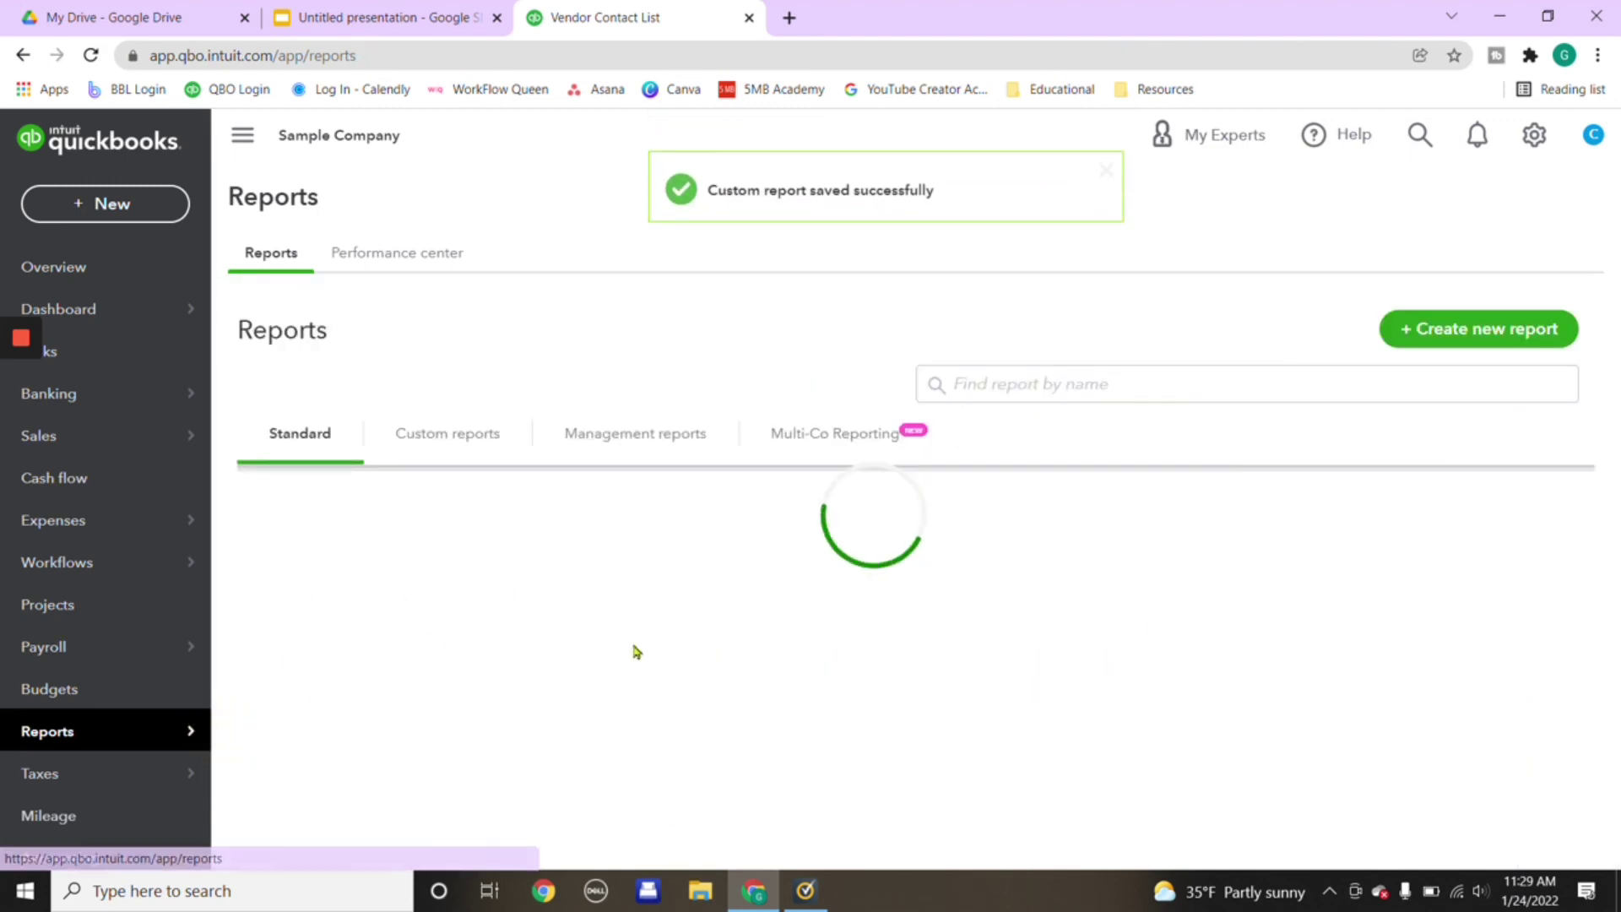
left_click(458, 436)
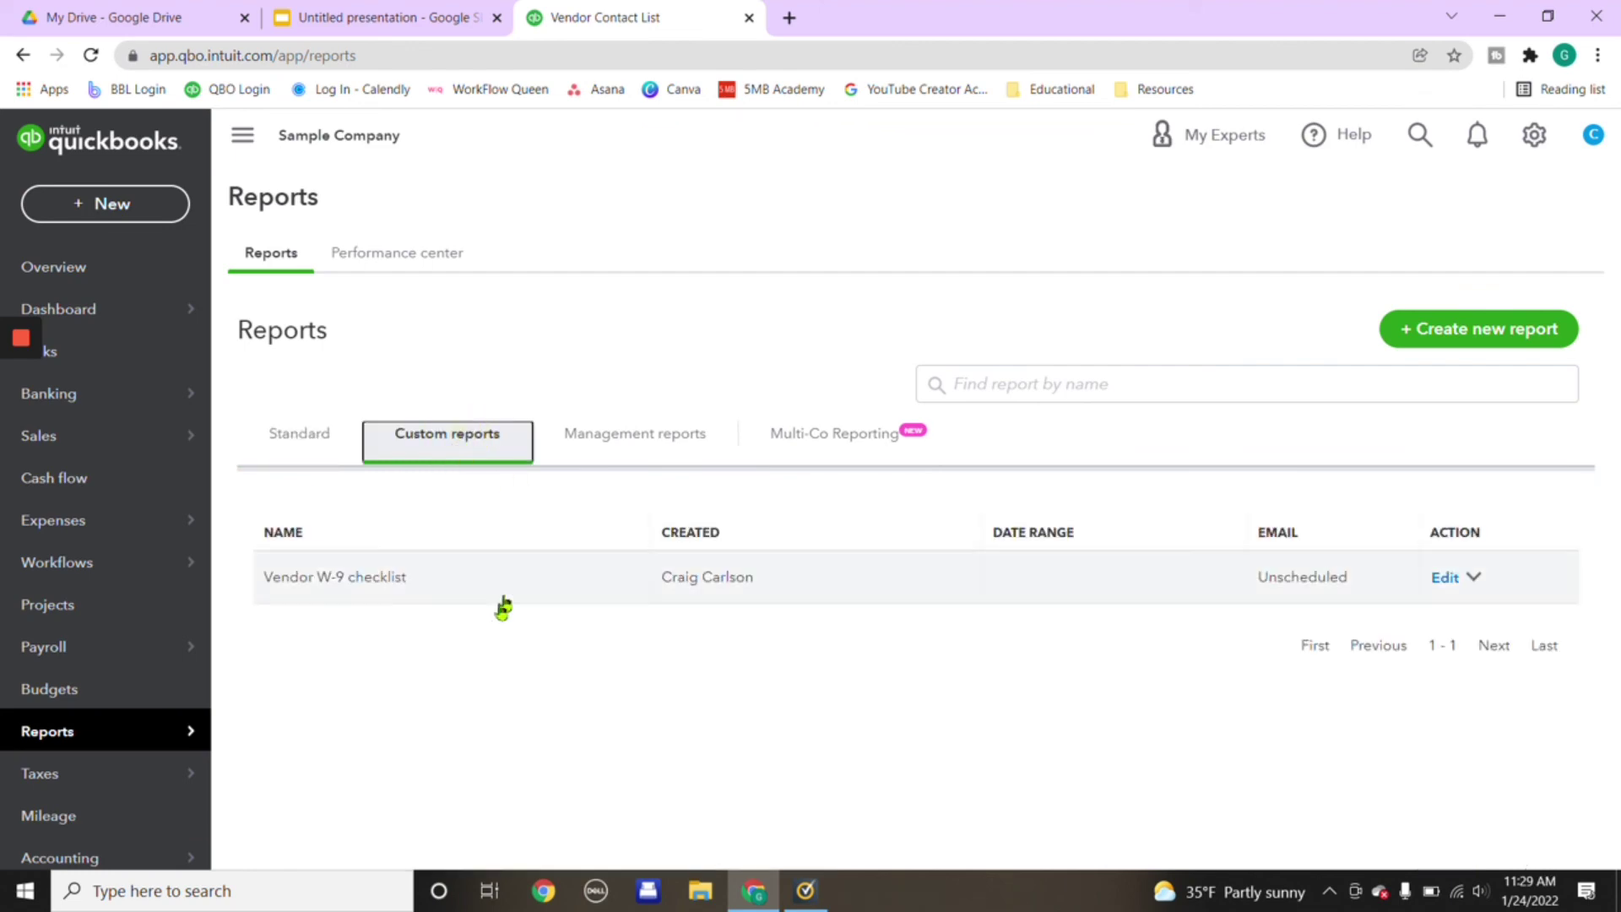
left_click(336, 581)
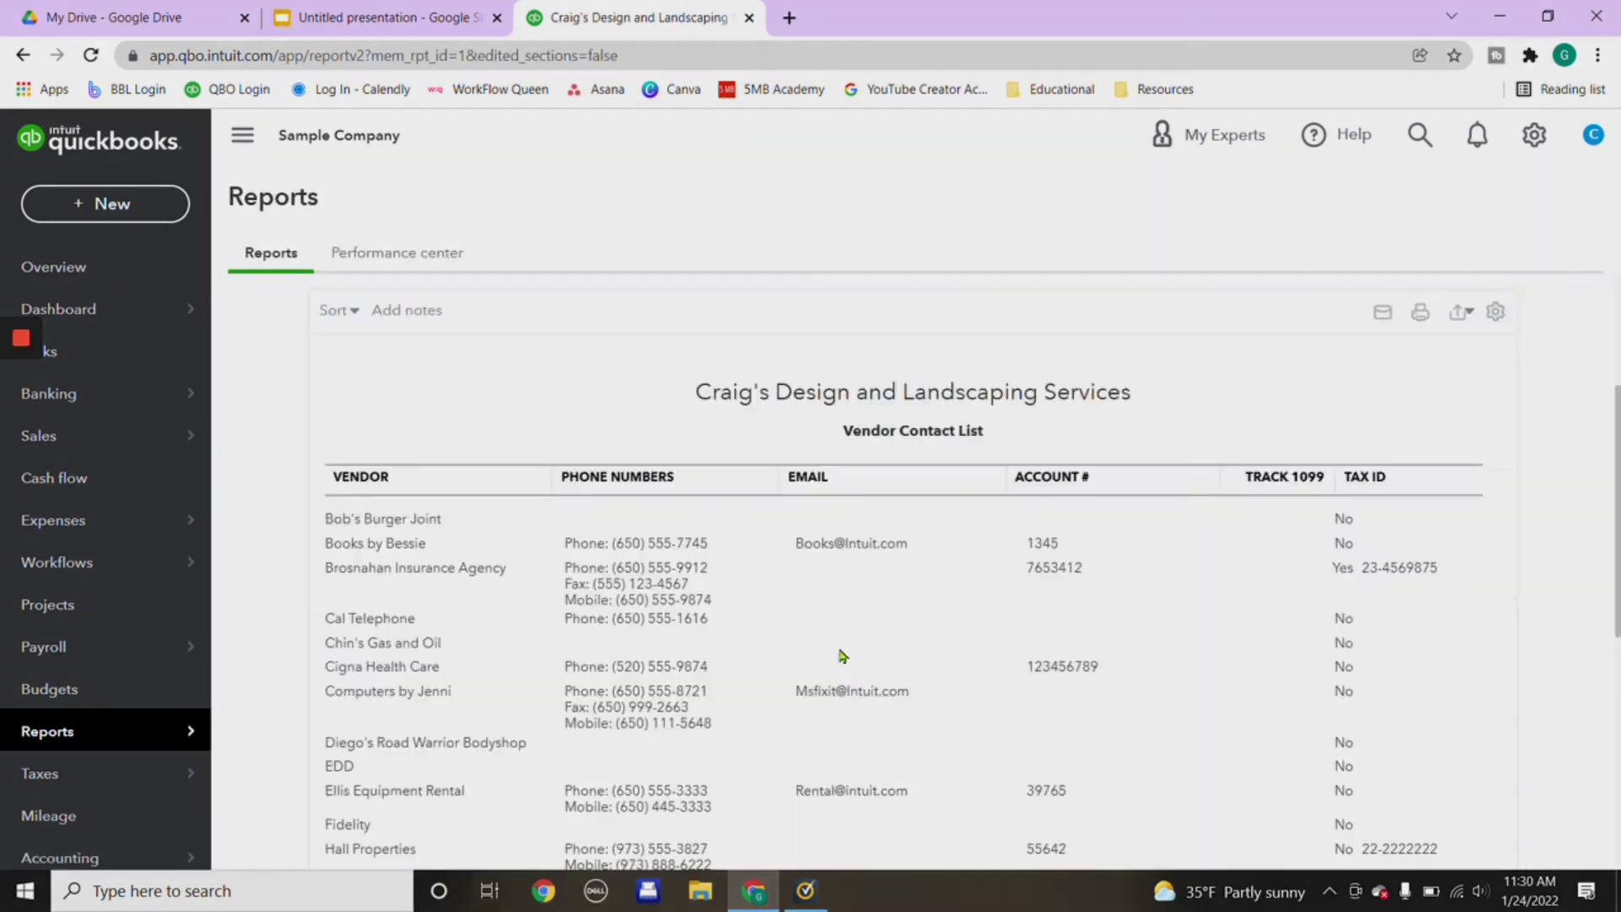